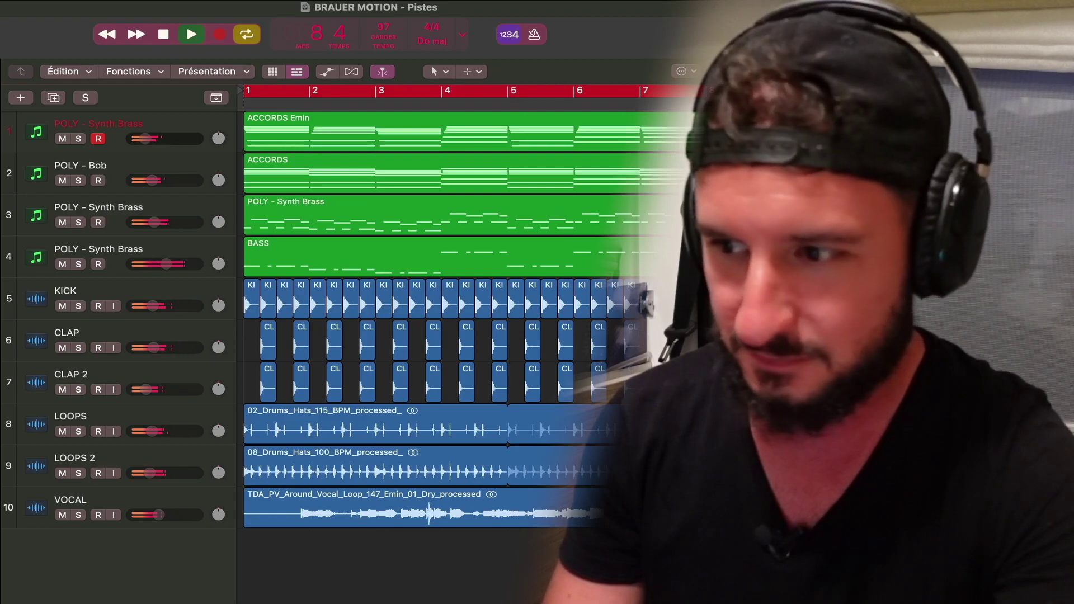
Step: Stop playback and compare the Panner 1 and Panner 2 settings in Brauer Motion on the POLY - Bob track
key("space")
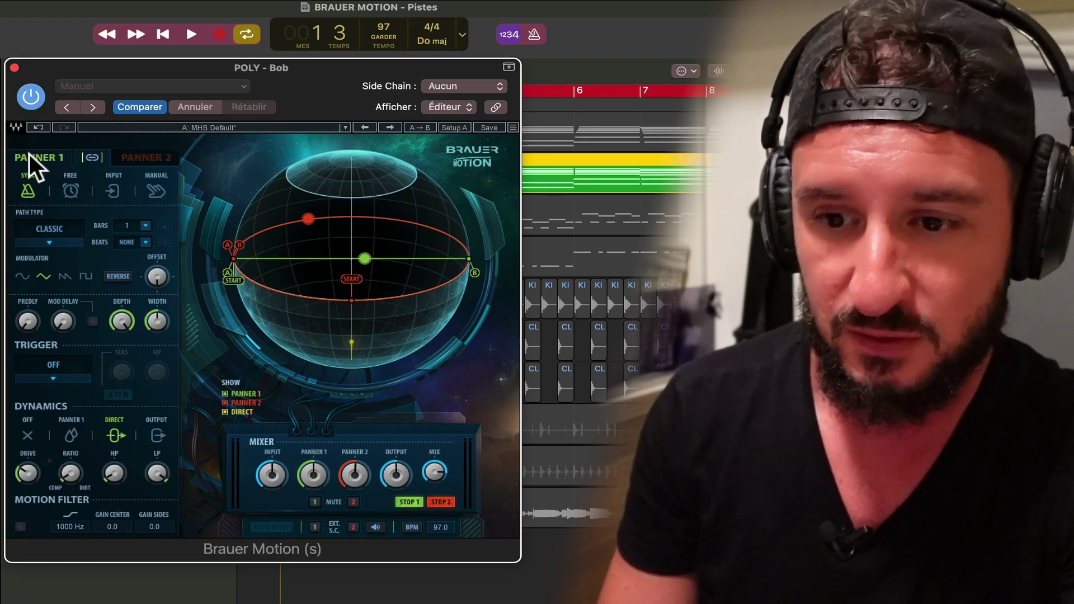
left_click(143, 157)
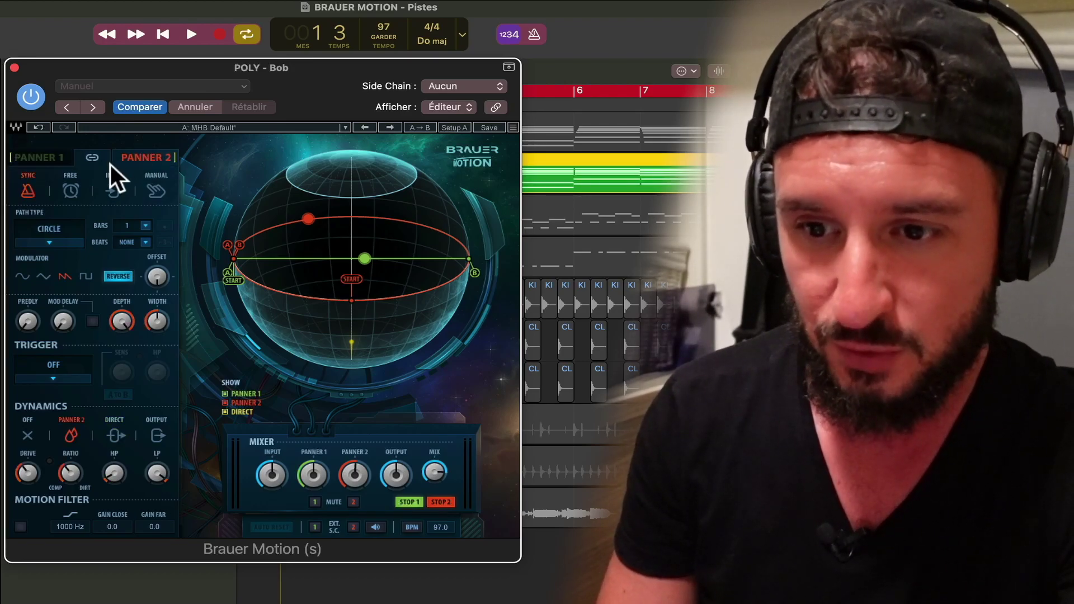
left_click(63, 156)
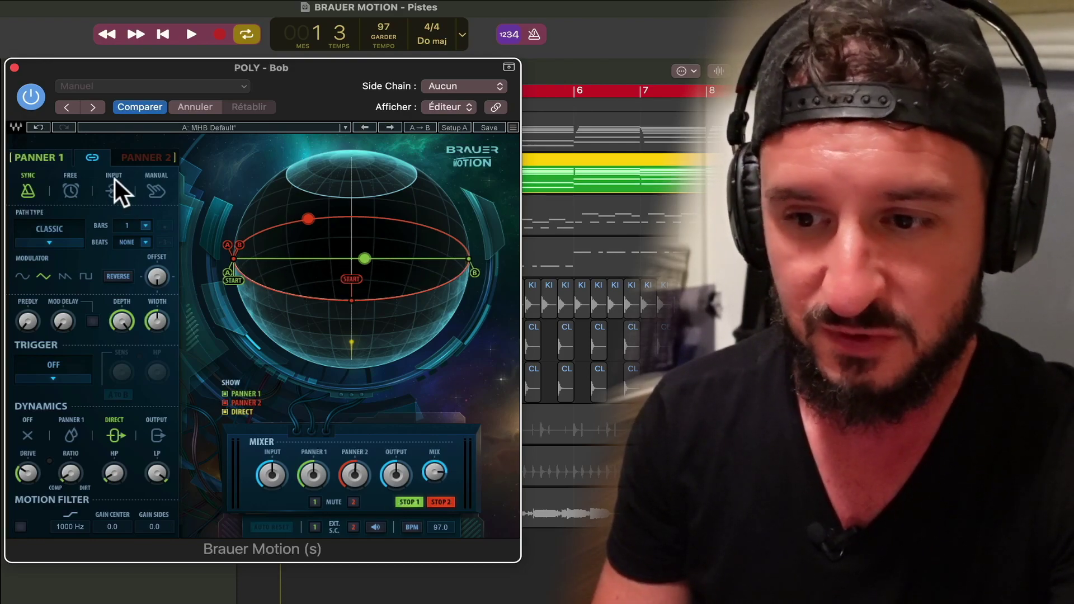
left_click(156, 161)
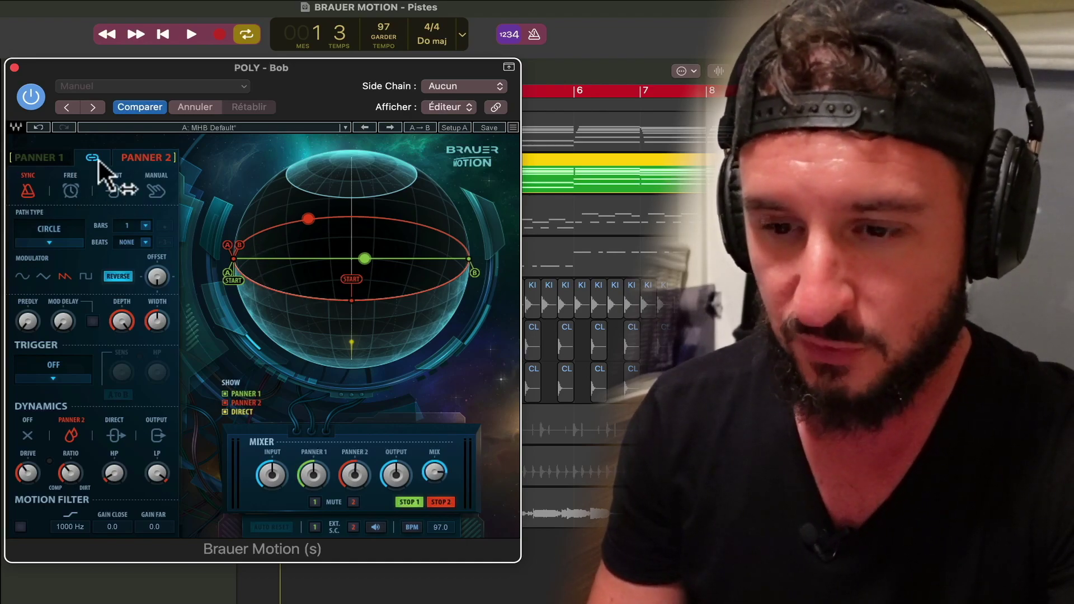
left_click(43, 153)
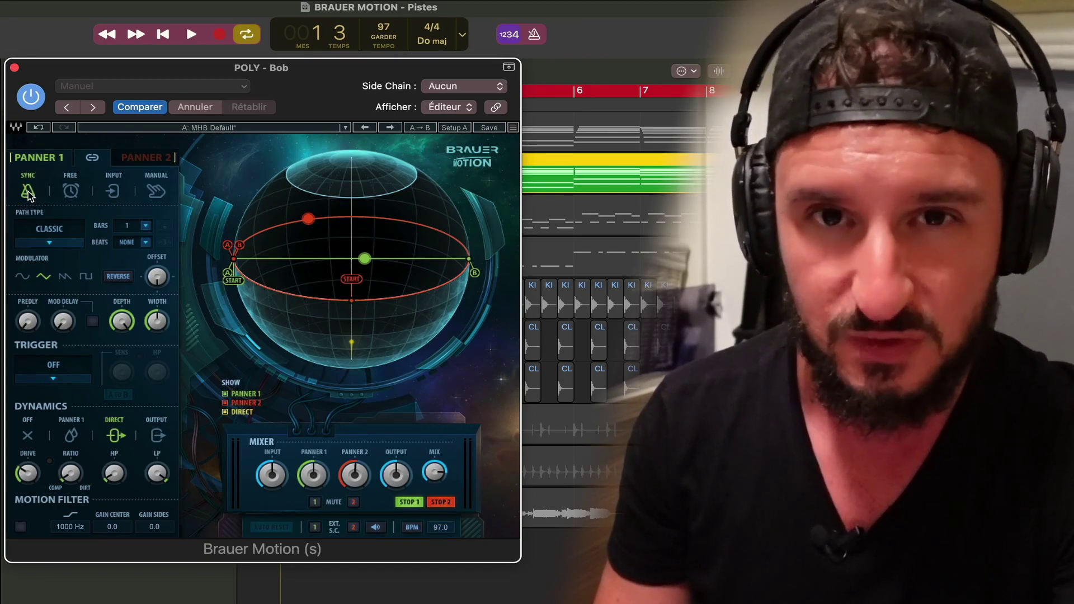
Step: Switch Panner 1 through the Free, Input and Manual modes and return it to Sync
left_click(74, 193)
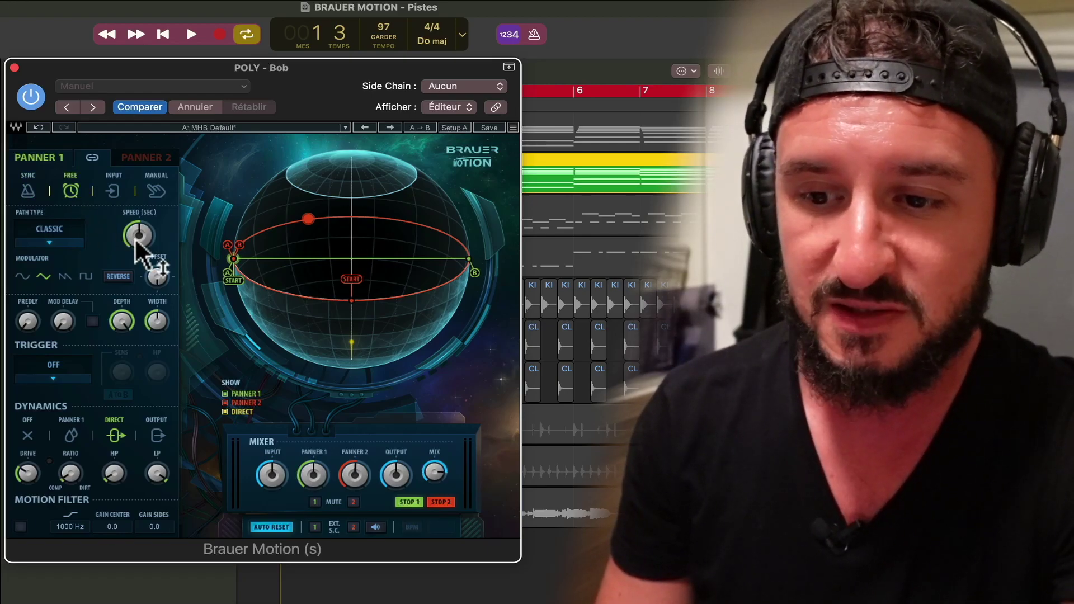
left_click(113, 192)
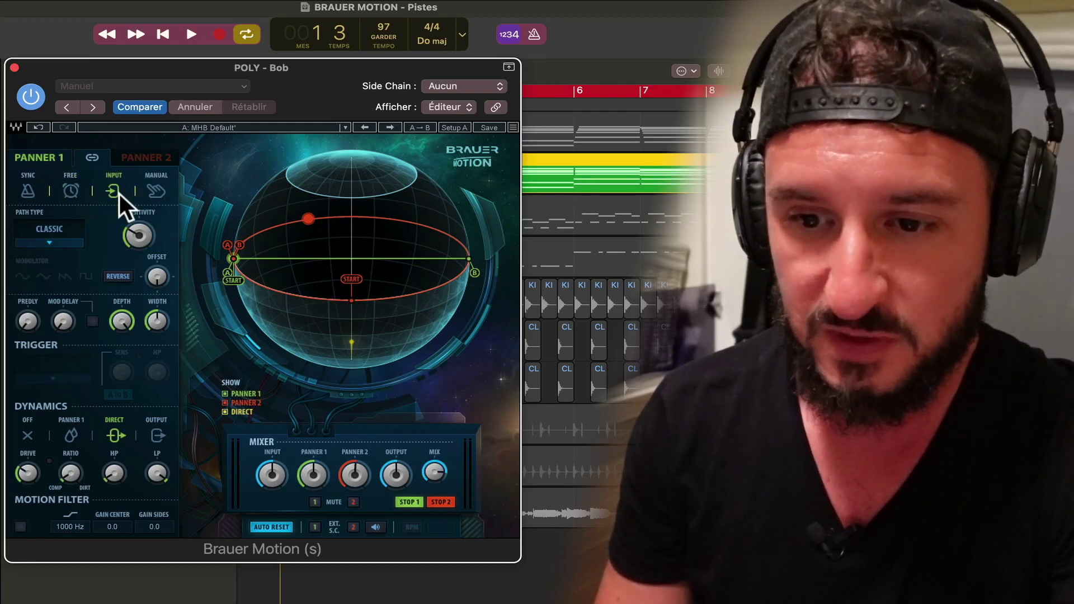
left_click(157, 189)
left_click(26, 190)
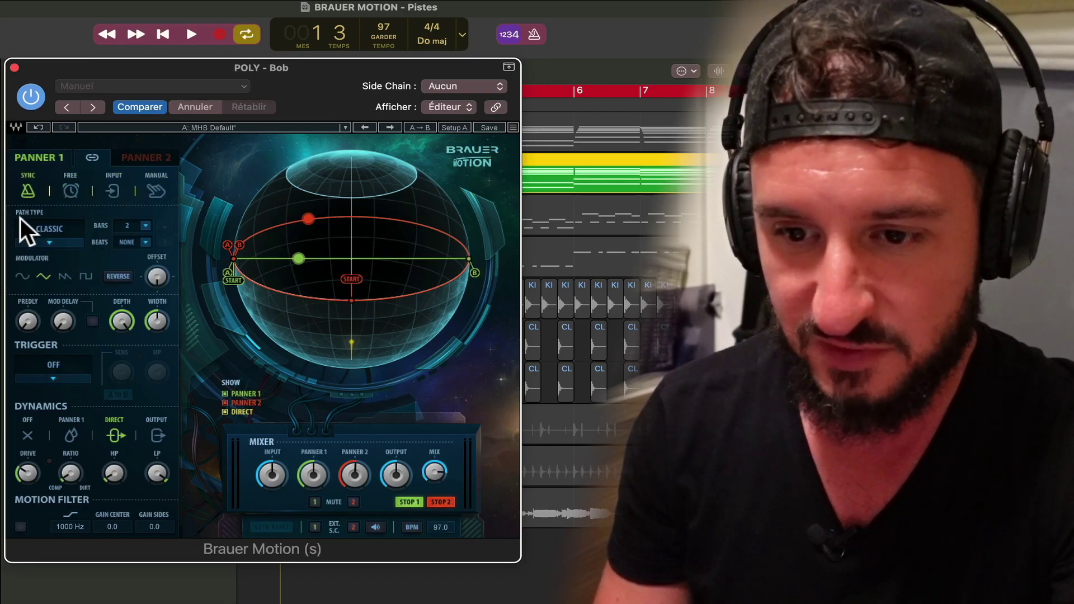
Step: Try the Circle path type on Panner 1 and return it to Classic
left_click(45, 243)
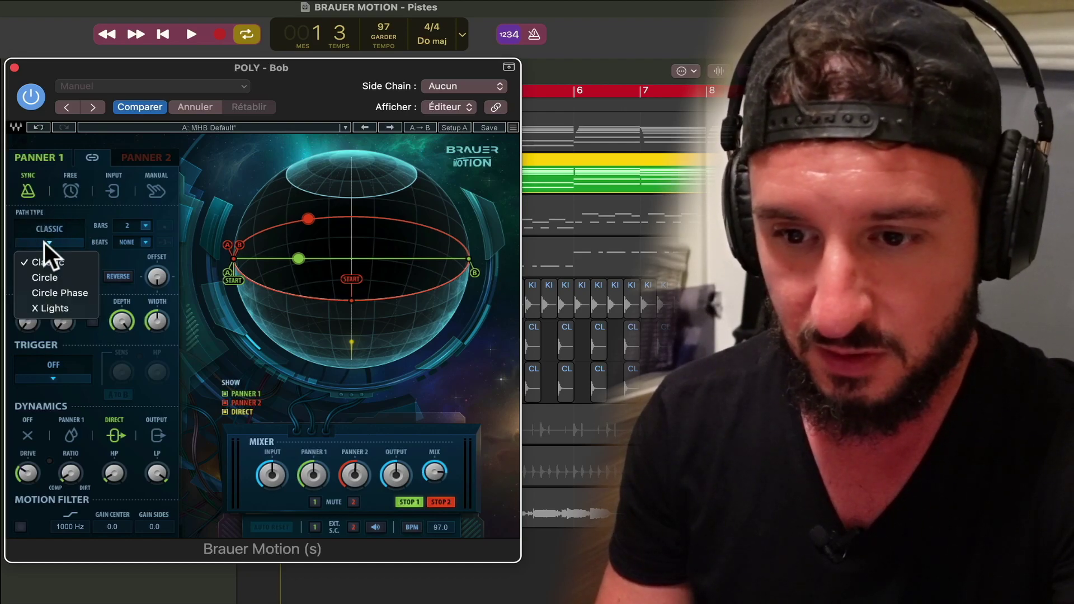
left_click(42, 277)
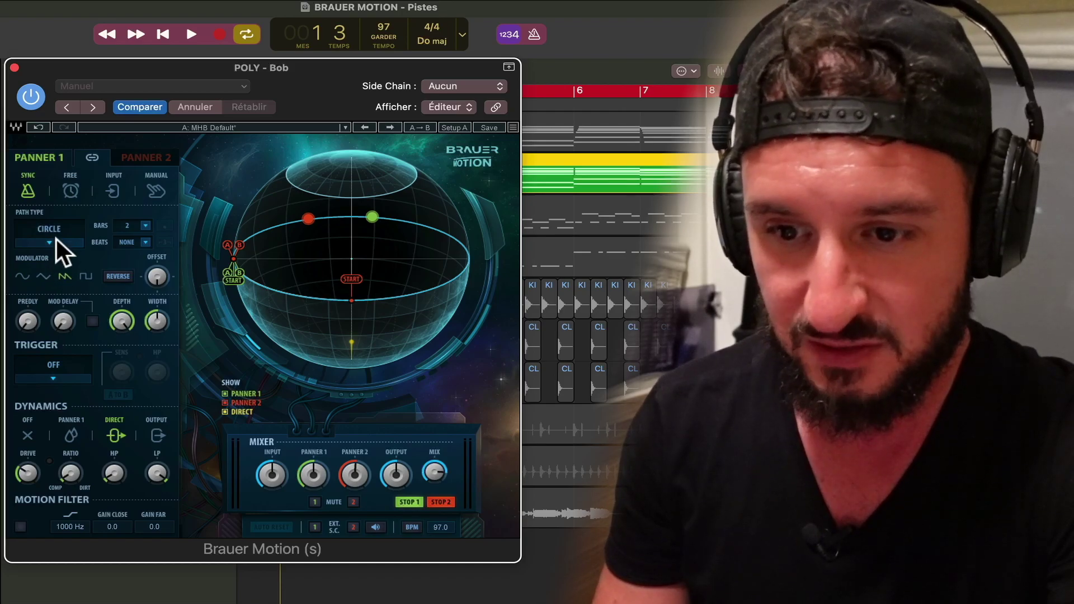
left_click(55, 240)
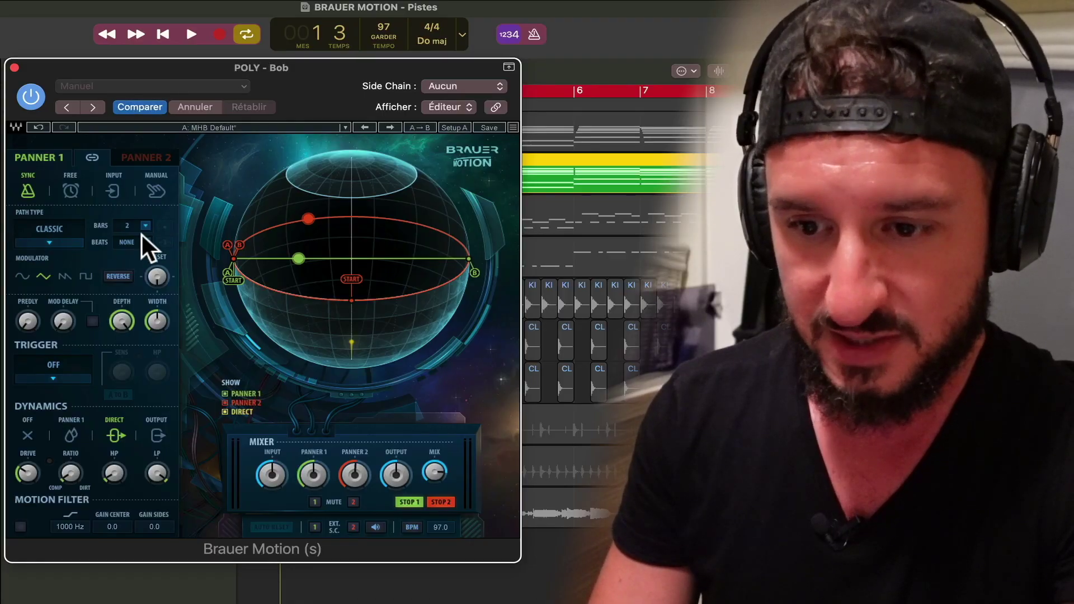
Step: Set Panner 1's synced cycle length to 5 bars
left_click(146, 225)
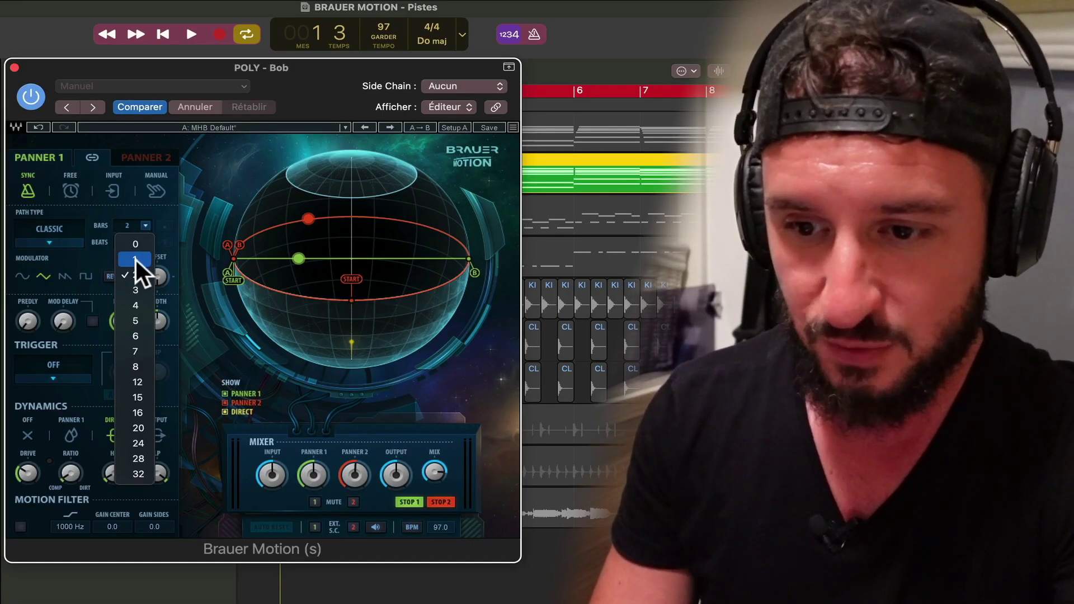
left_click(136, 275)
left_click(144, 225)
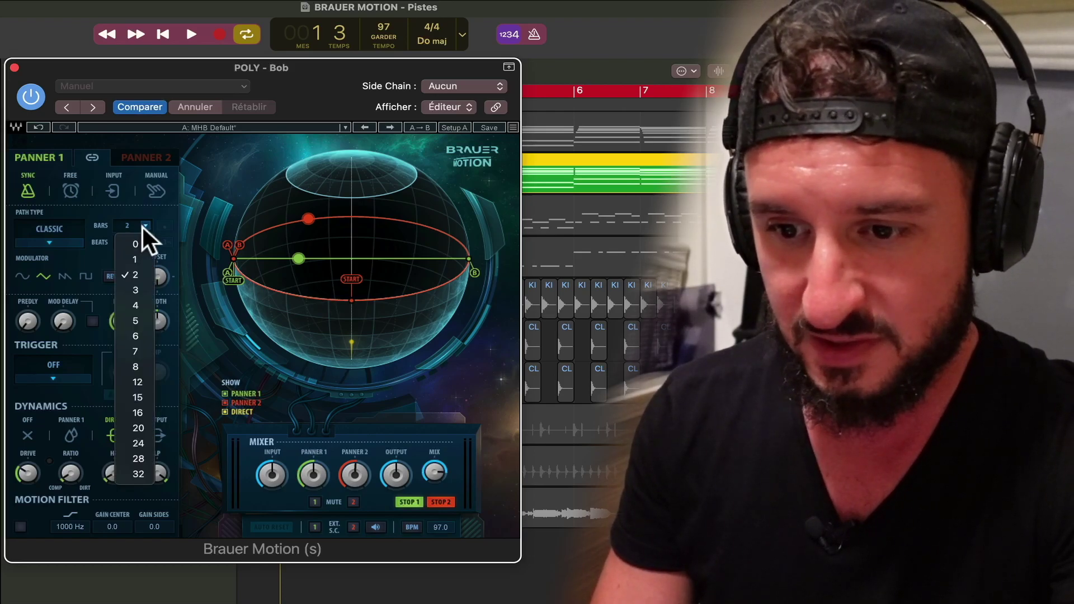
left_click(137, 319)
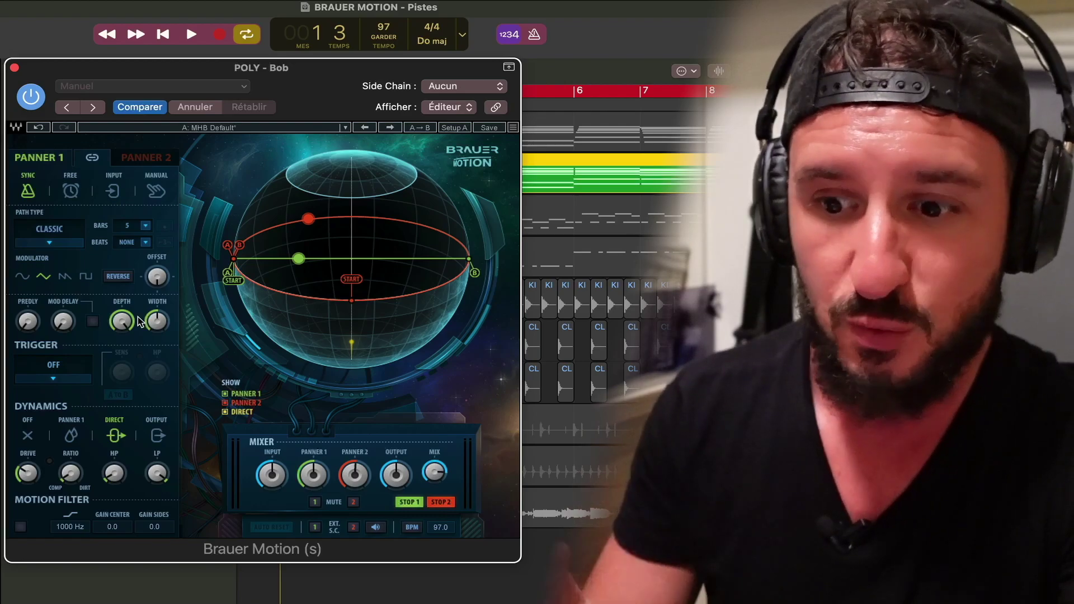
Step: Try 1/64 for Panner 1's beats, settle on 1/2, and set its bars to 1
left_click(145, 242)
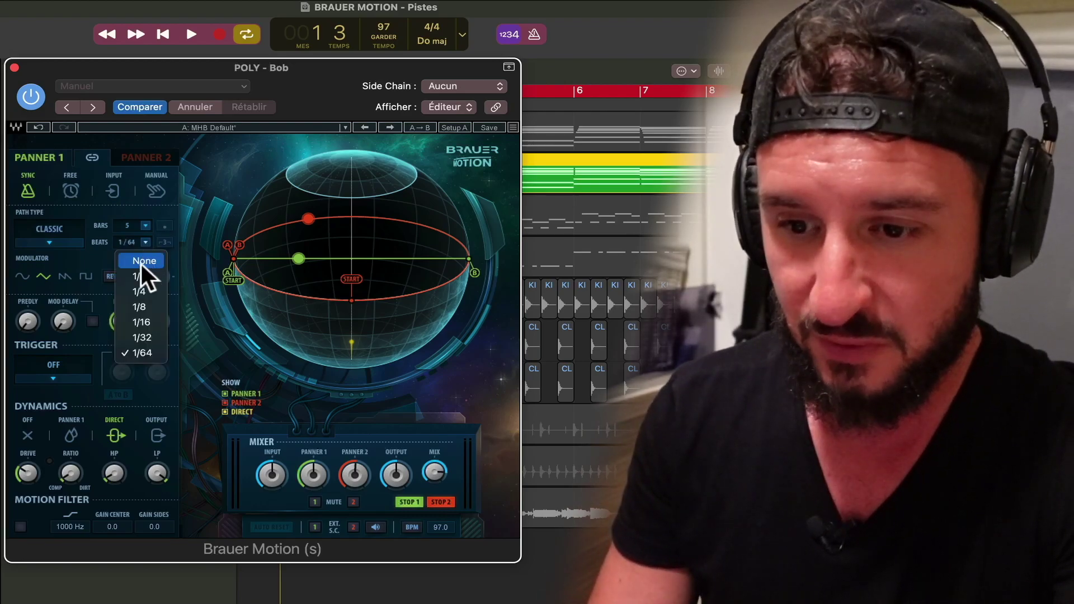
left_click(141, 352)
left_click(146, 242)
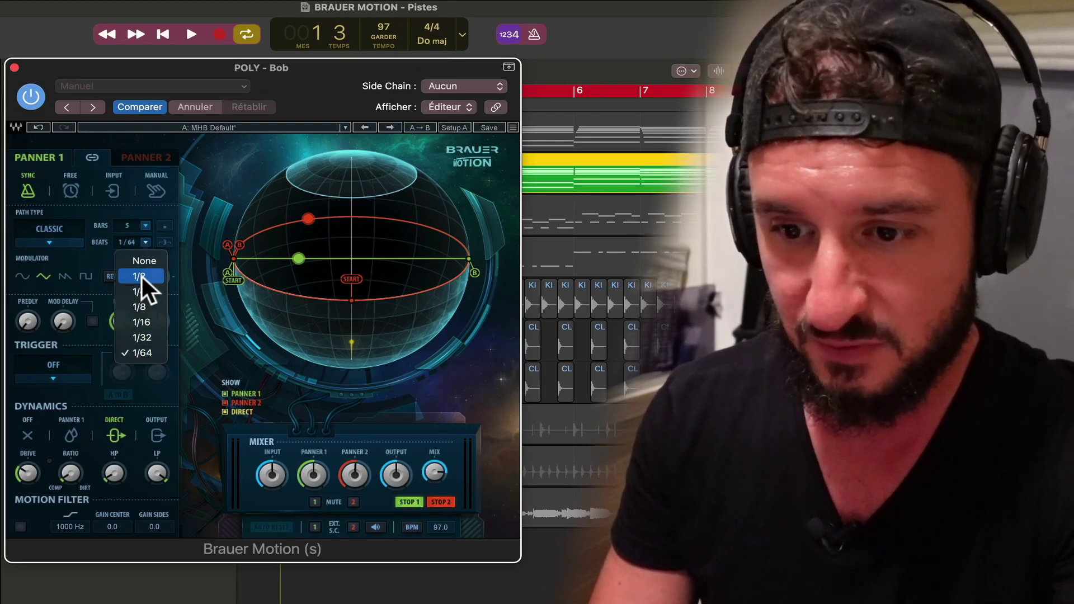
left_click(143, 277)
left_click(146, 225)
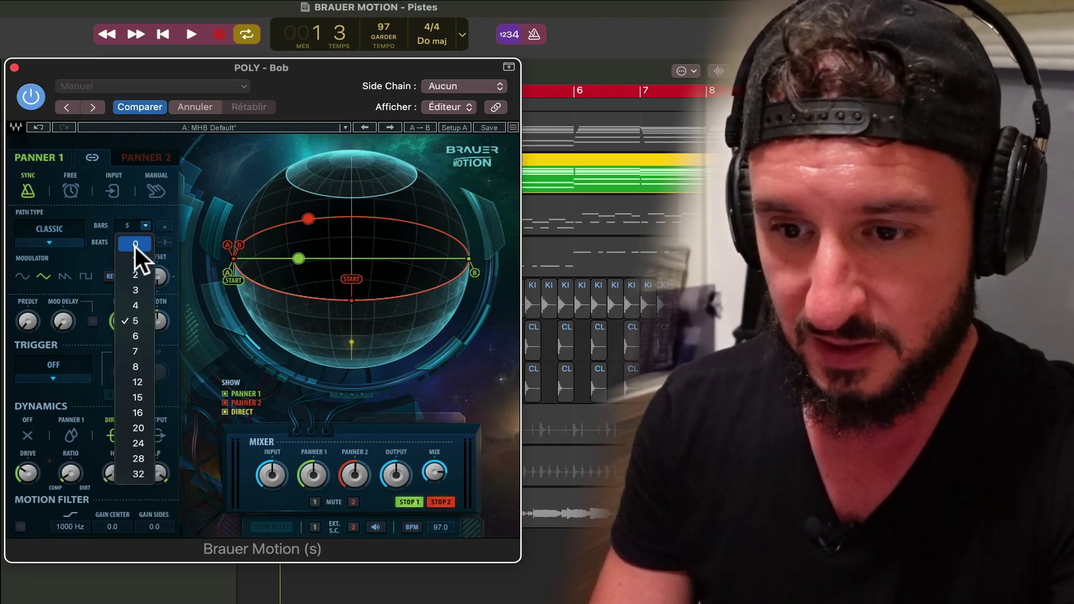
left_click(133, 255)
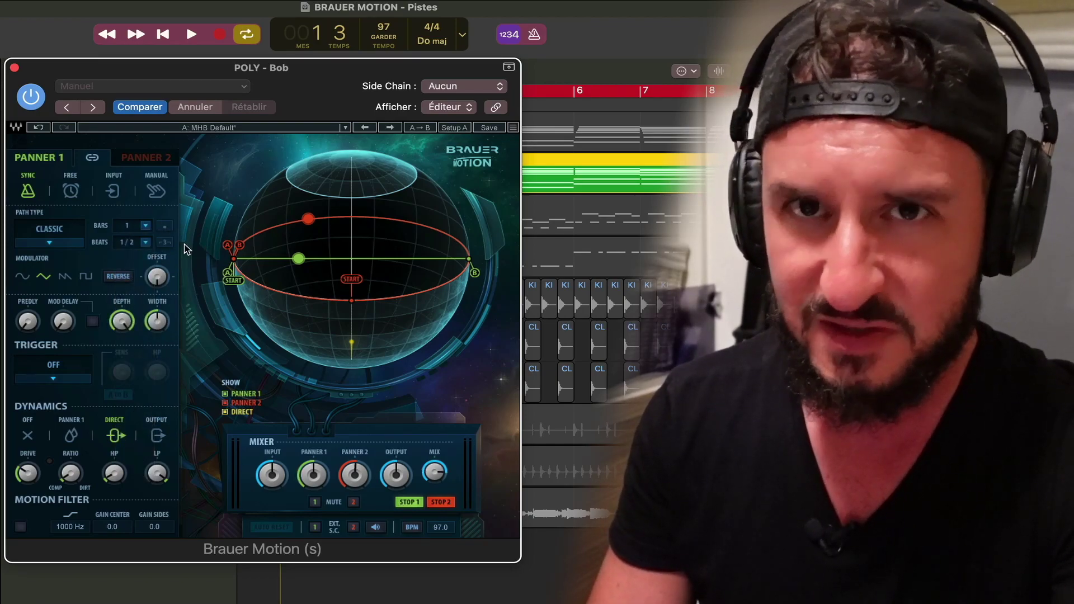
Step: Set Panner 1's path type to Circle Phase, auditioning the song before and after the change
key("space")
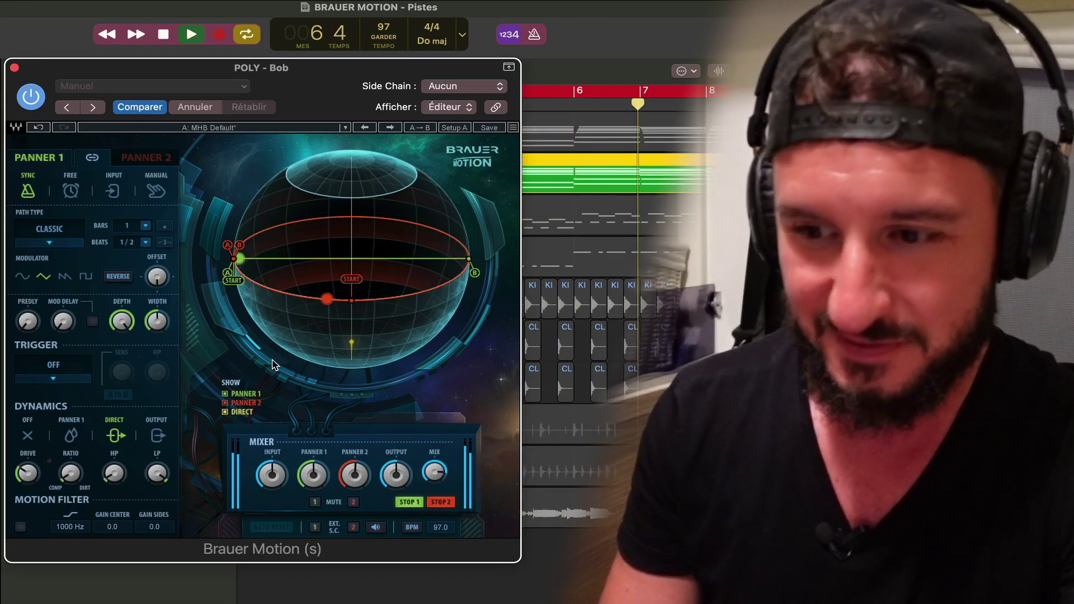
key("space")
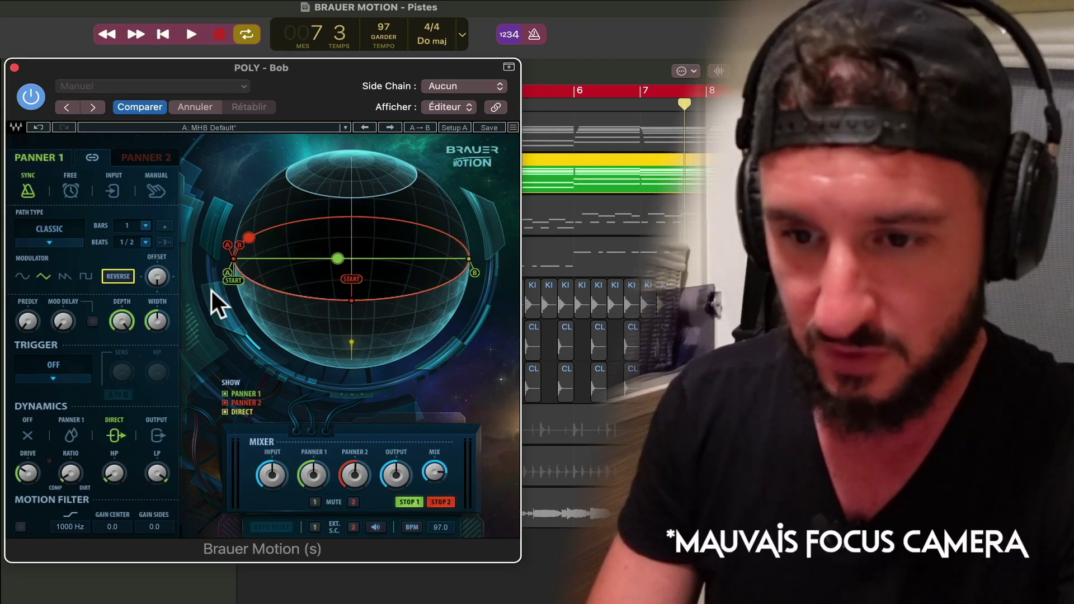
left_click(49, 238)
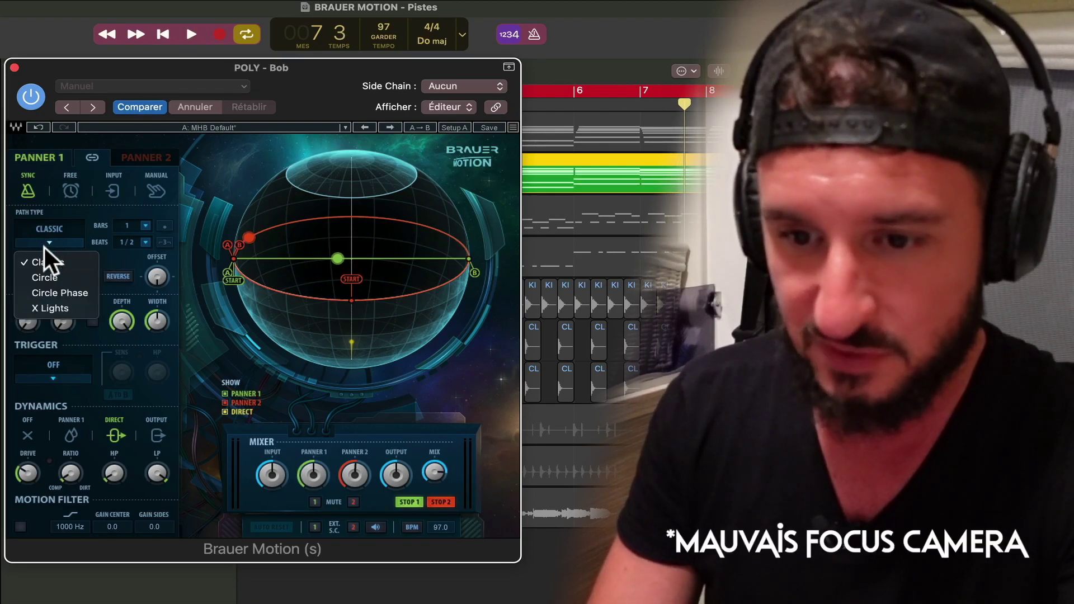
left_click(40, 294)
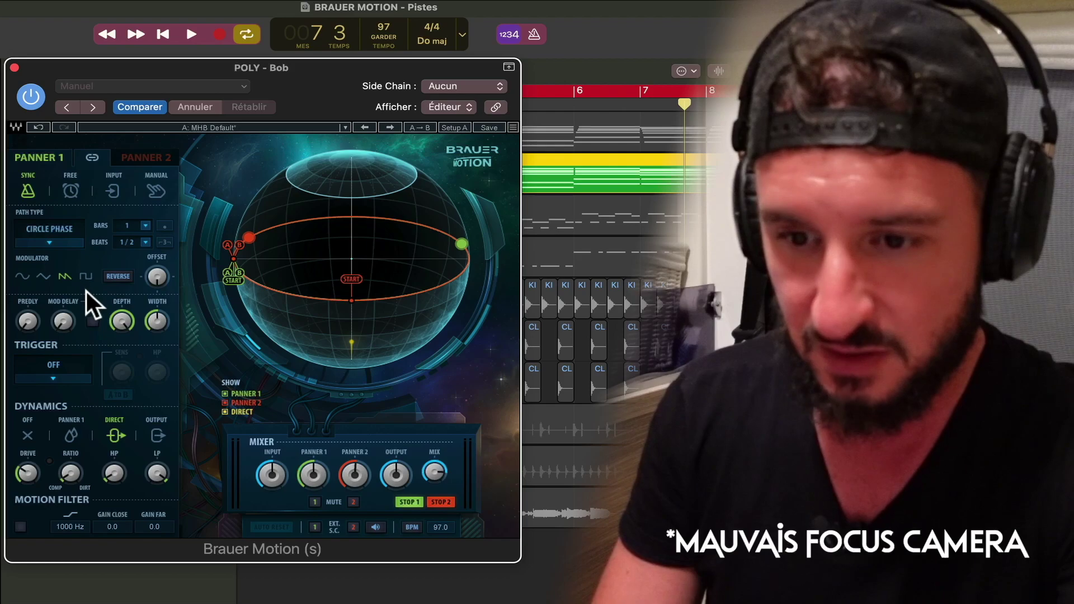
key("space")
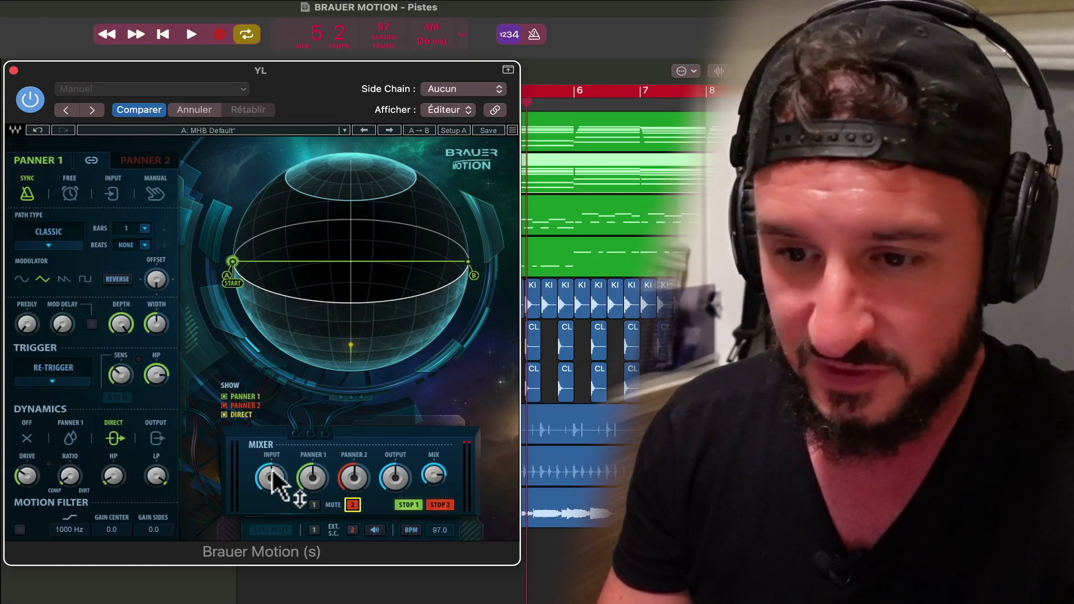
Step: In the YL plug-in's mixer, unmute Panner 2 and toggle Panner 1's mute, leaving Panner 1 muted
left_click(311, 501)
left_click(353, 505)
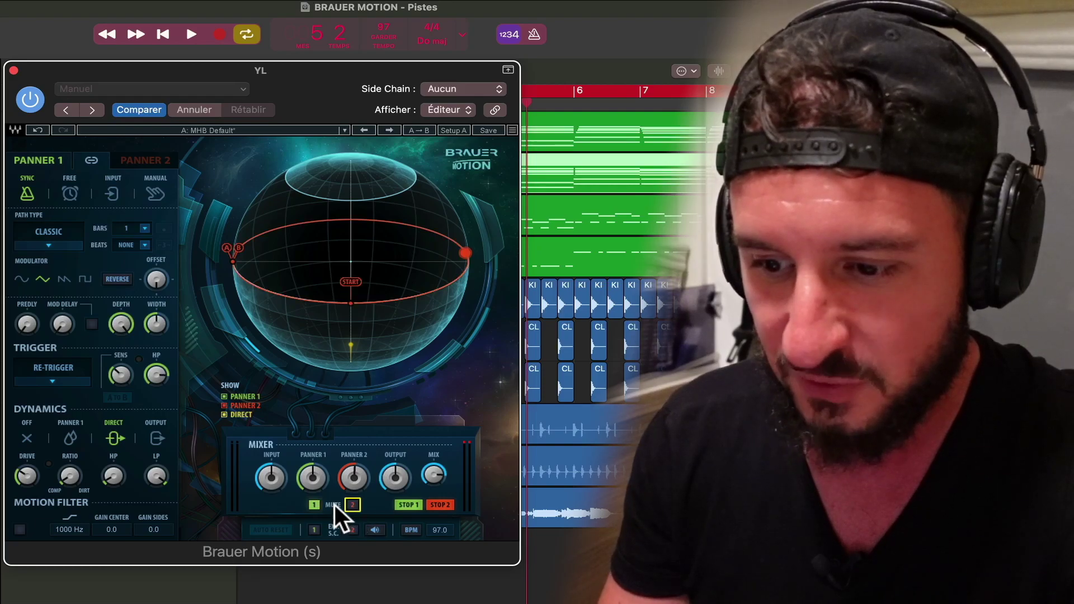
left_click(314, 504)
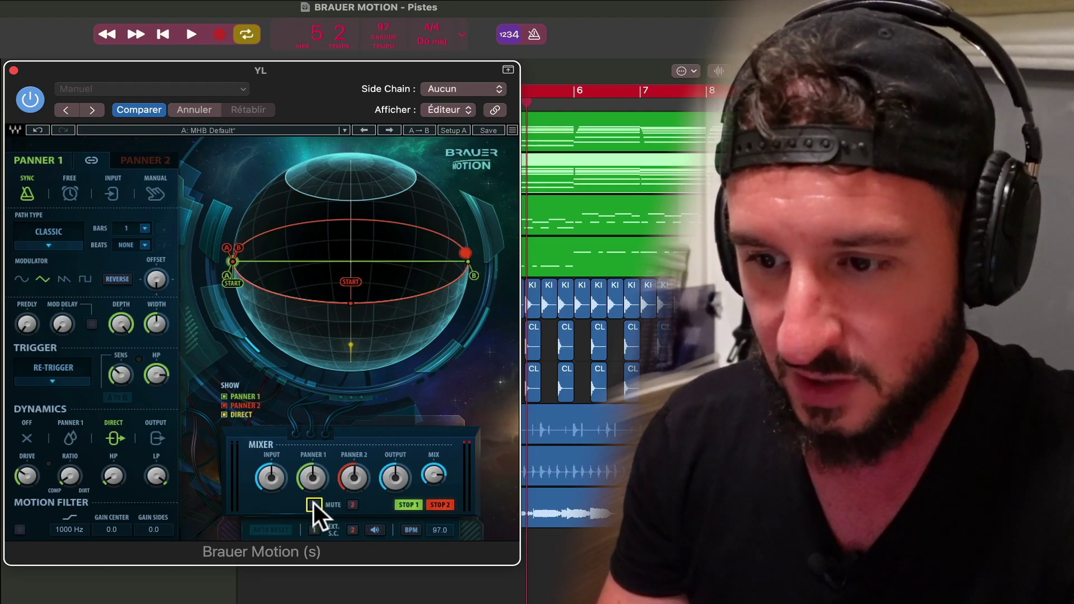
left_click(313, 502)
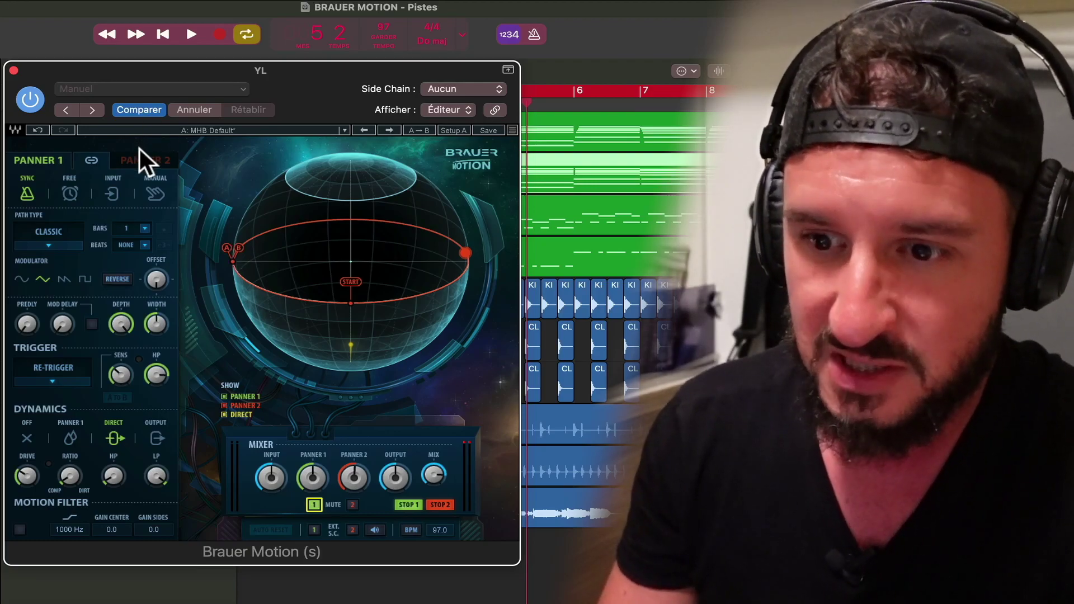
Step: Look over Panner 2's settings, return to Panner 1, and unmute Panner 1 with Panner 2 muted in the mixer
left_click(137, 161)
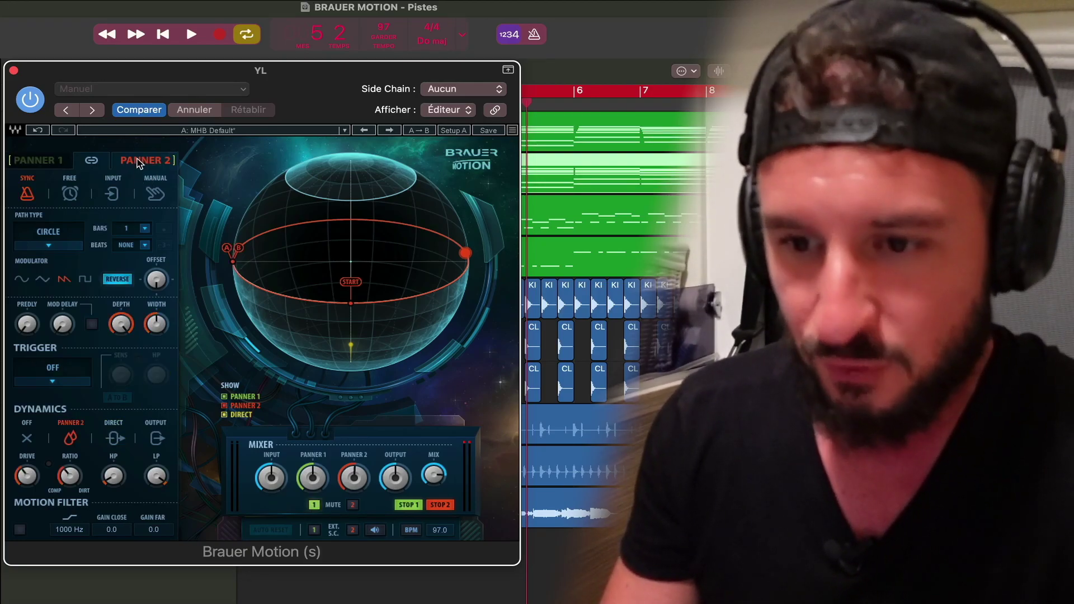
left_click(50, 160)
left_click(314, 505)
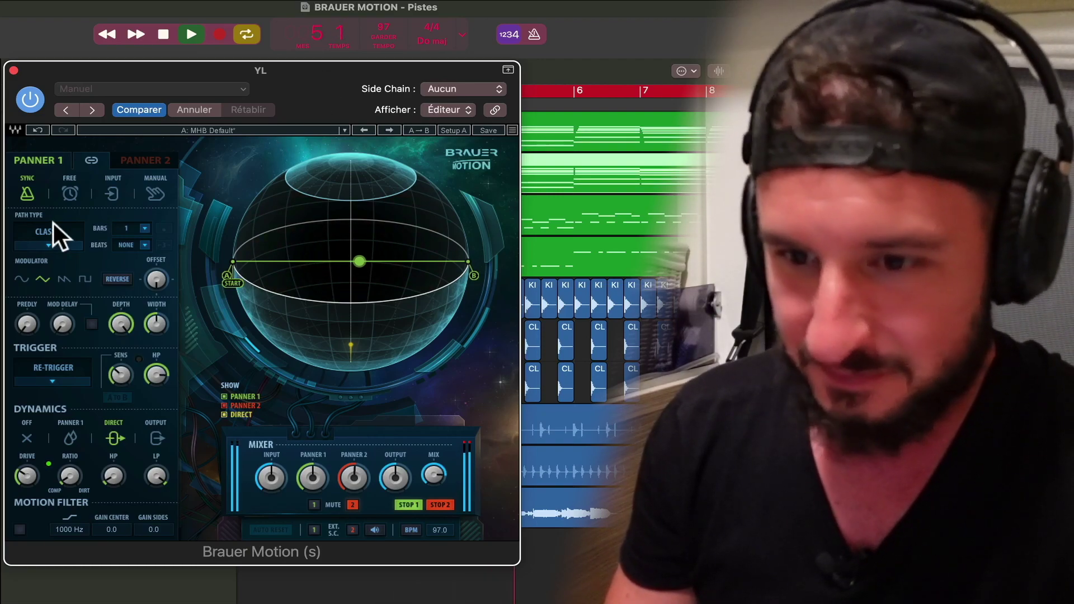
Step: Set Panner 1's path type to Circle and its beats to 1/4 during playback
left_click(61, 244)
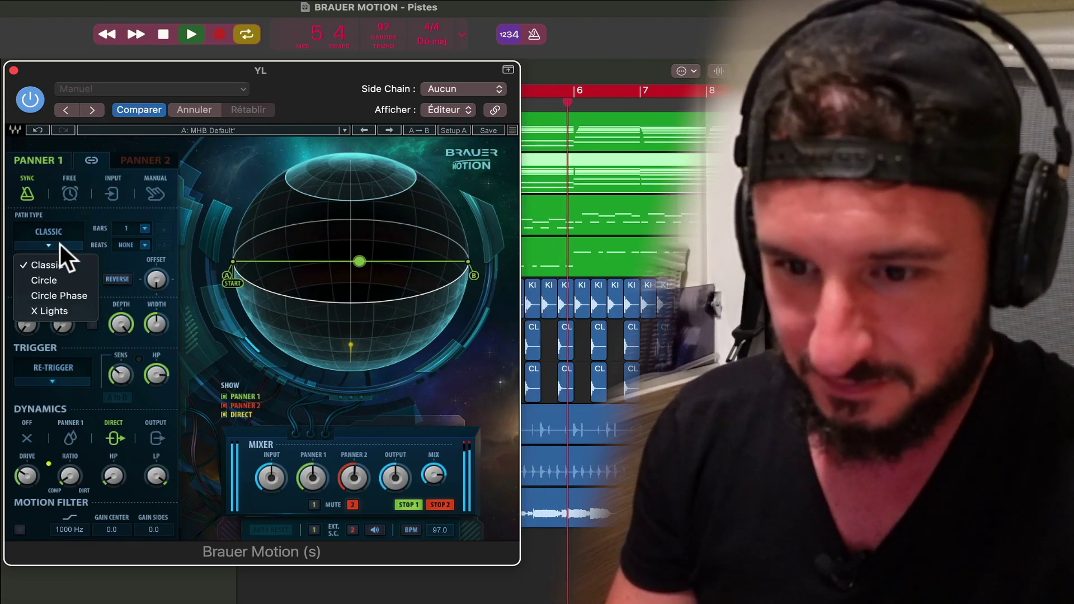
left_click(44, 281)
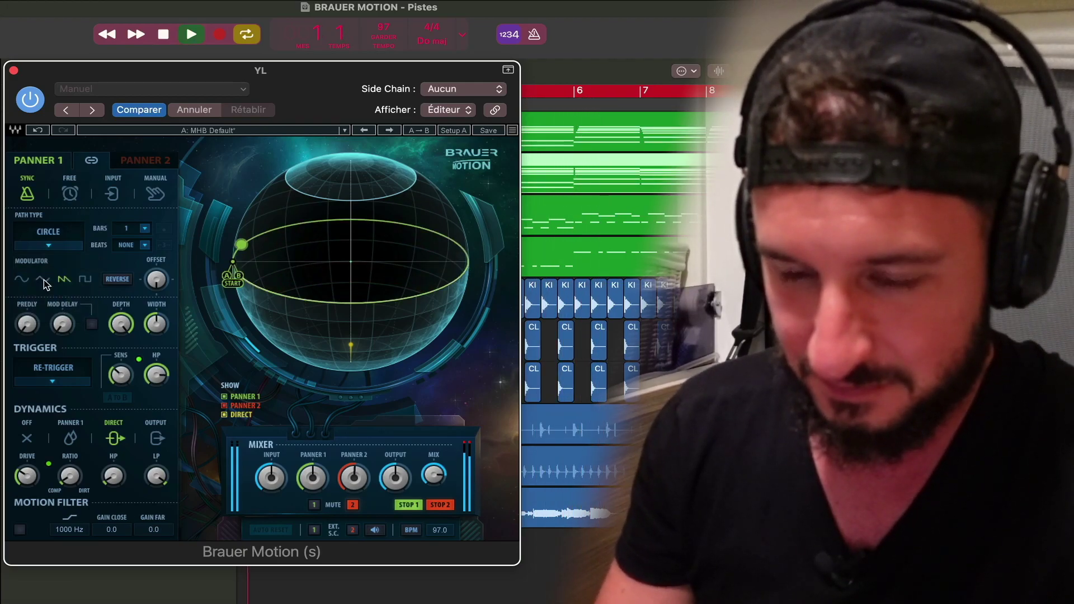
left_click(144, 245)
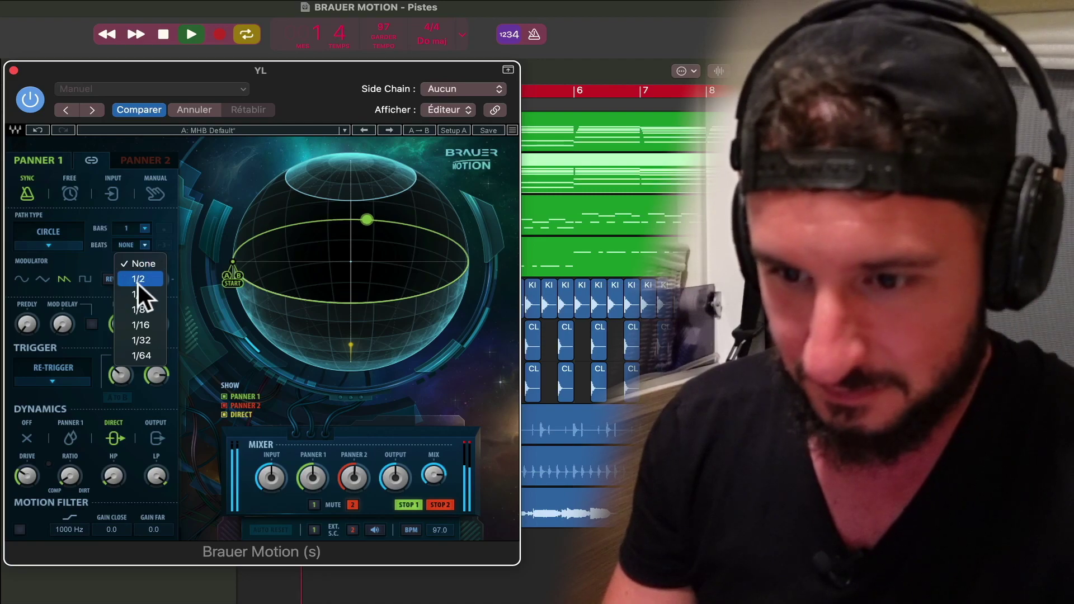
left_click(138, 287)
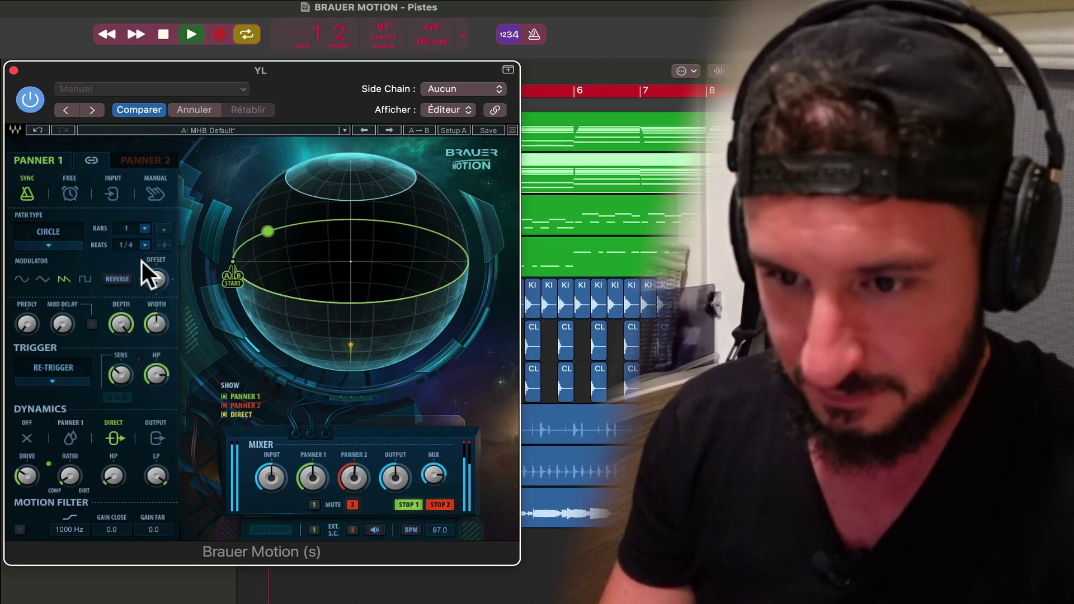
Step: Set Panner 1's bars to 2 and its beats to 1/16 during playback
left_click(144, 230)
left_click(132, 281)
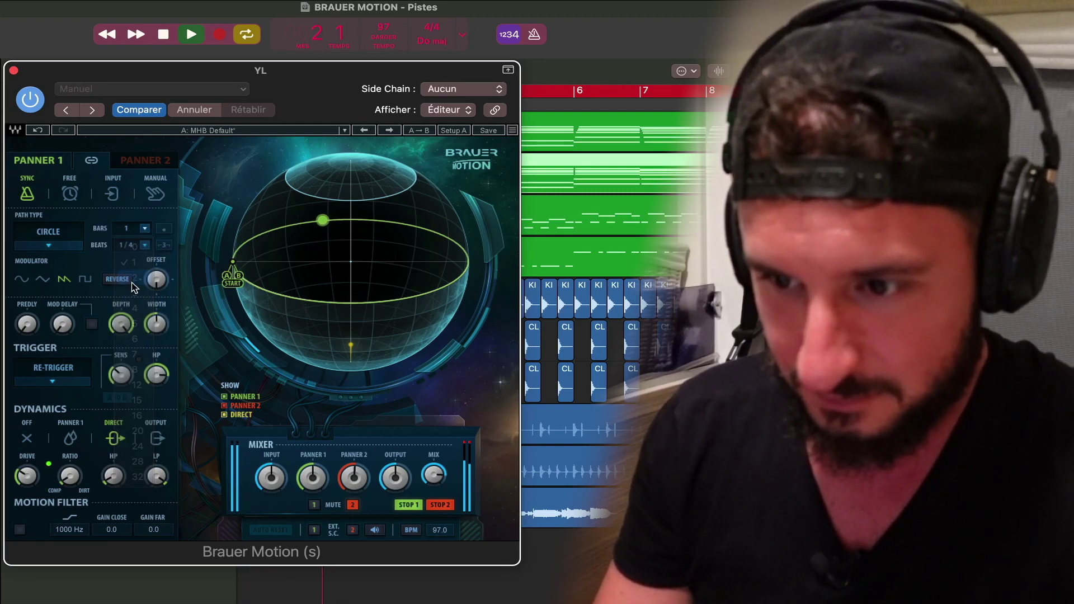
left_click(144, 229)
left_click(127, 281)
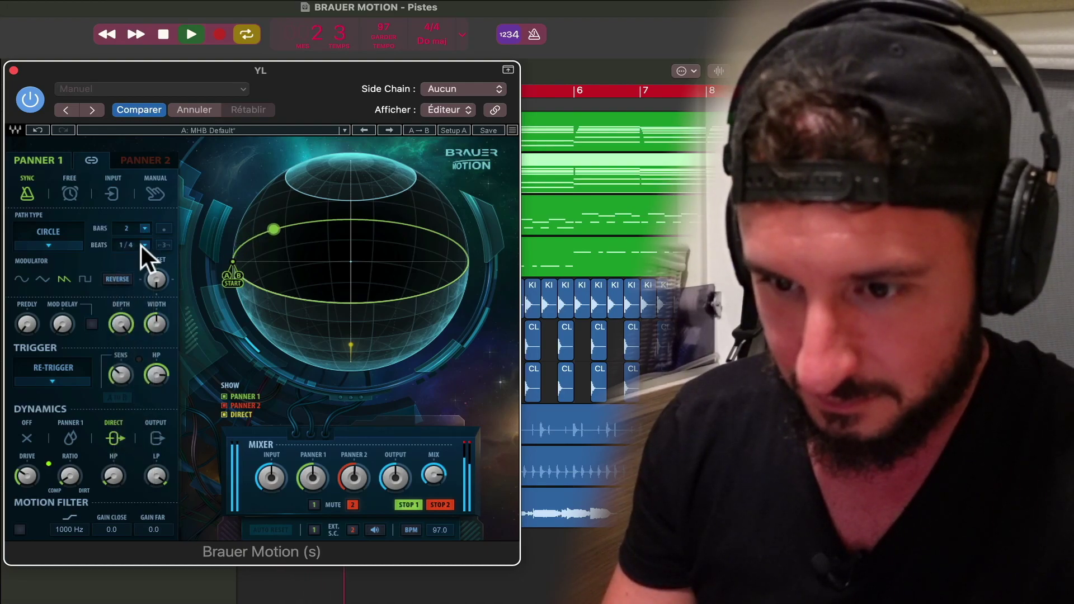
left_click(144, 245)
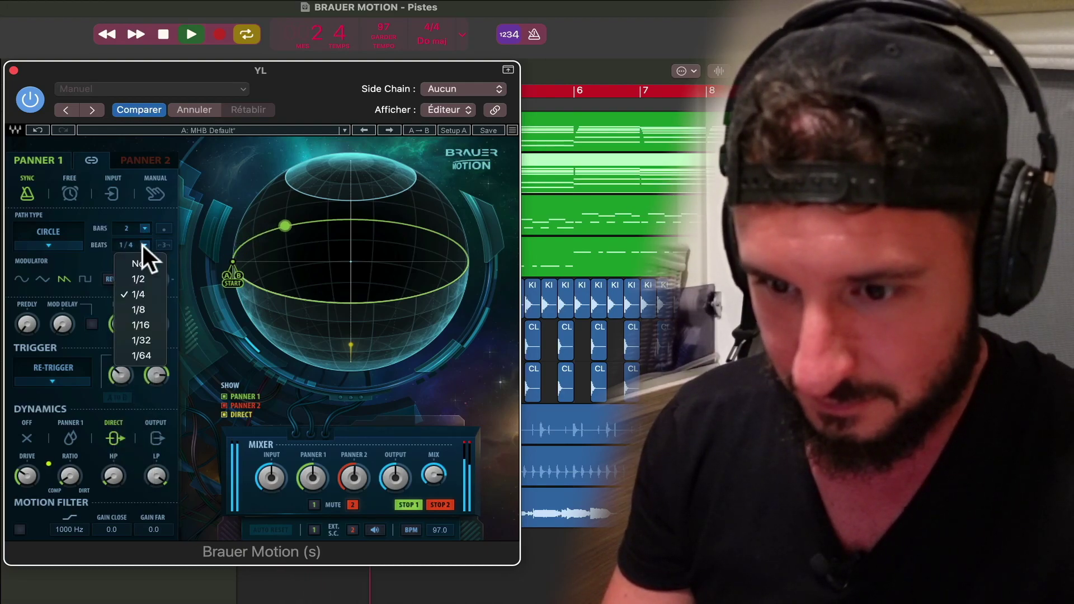
left_click(138, 323)
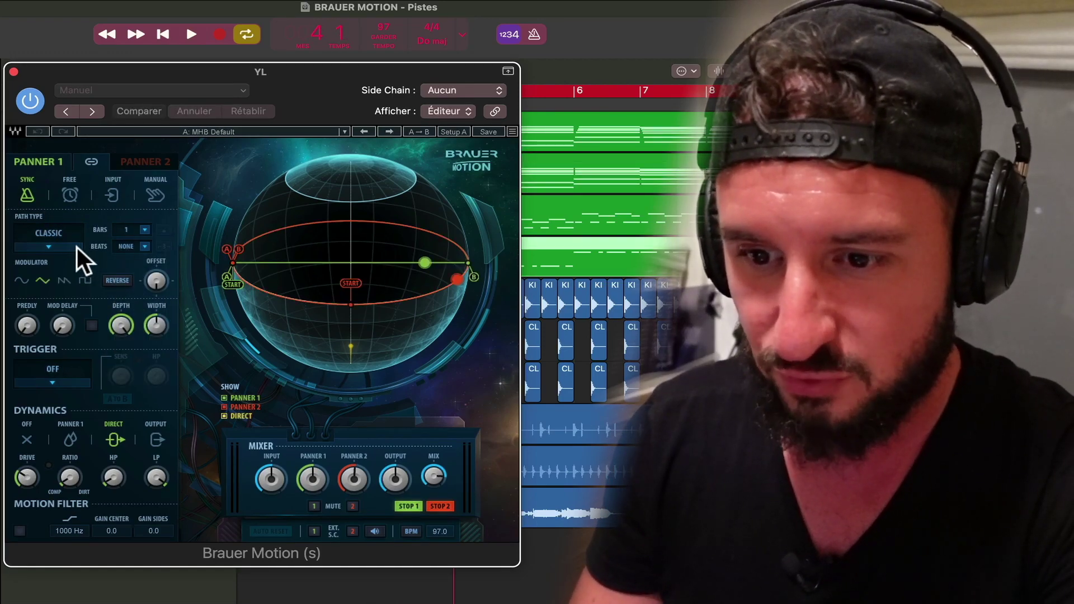
Step: Set Panner 1's path type to Circle from the default preset and start playback
left_click(71, 248)
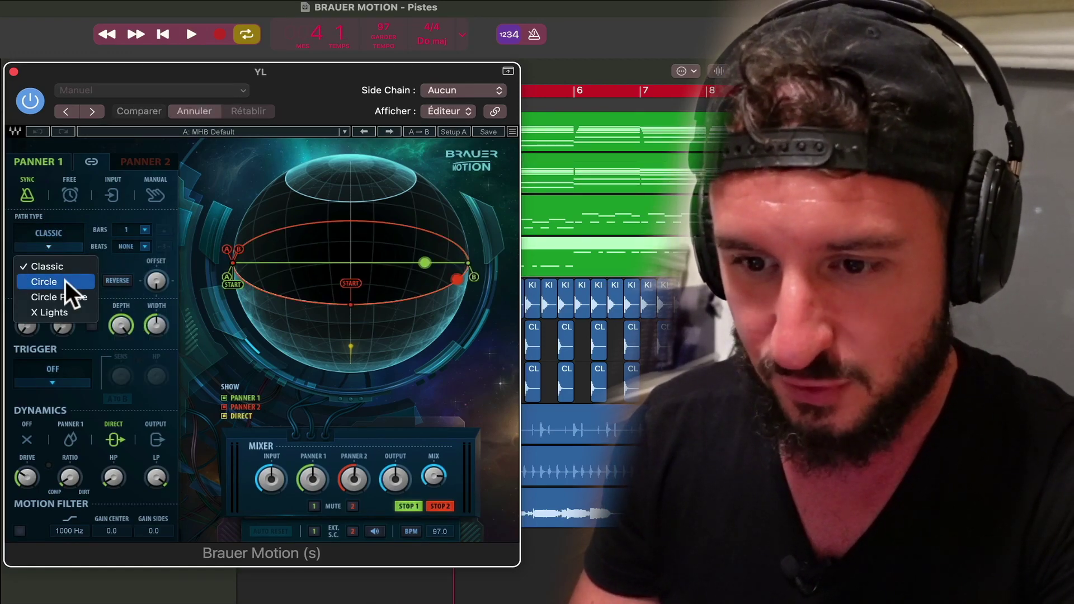
left_click(65, 281)
key("space")
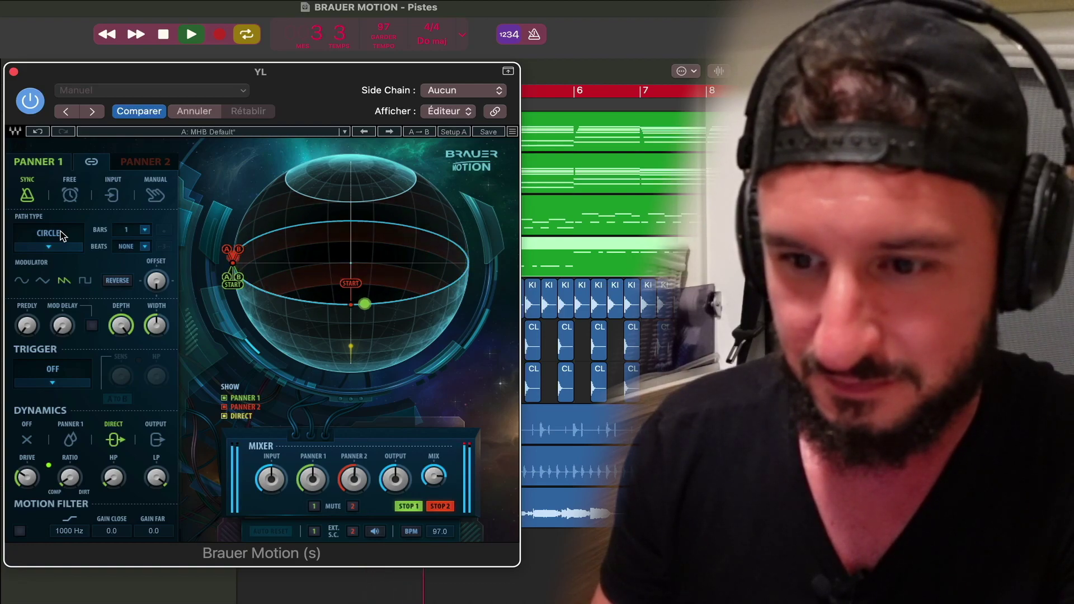
Step: Toggle the link between the two panners, stop playback, and switch Panner 1 to Free mode
left_click(92, 162)
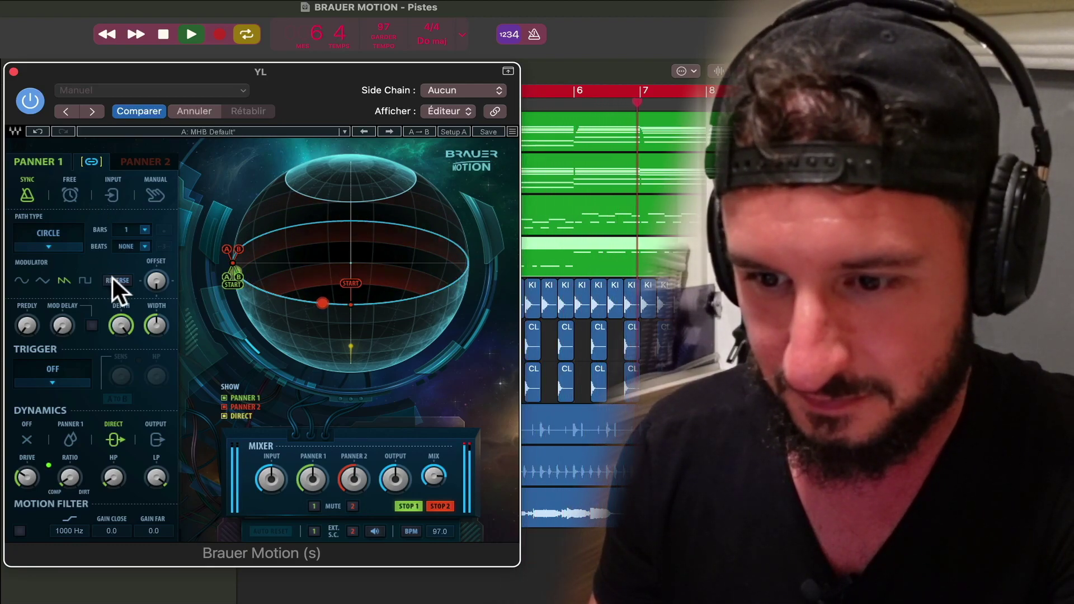
key("space")
left_click(69, 189)
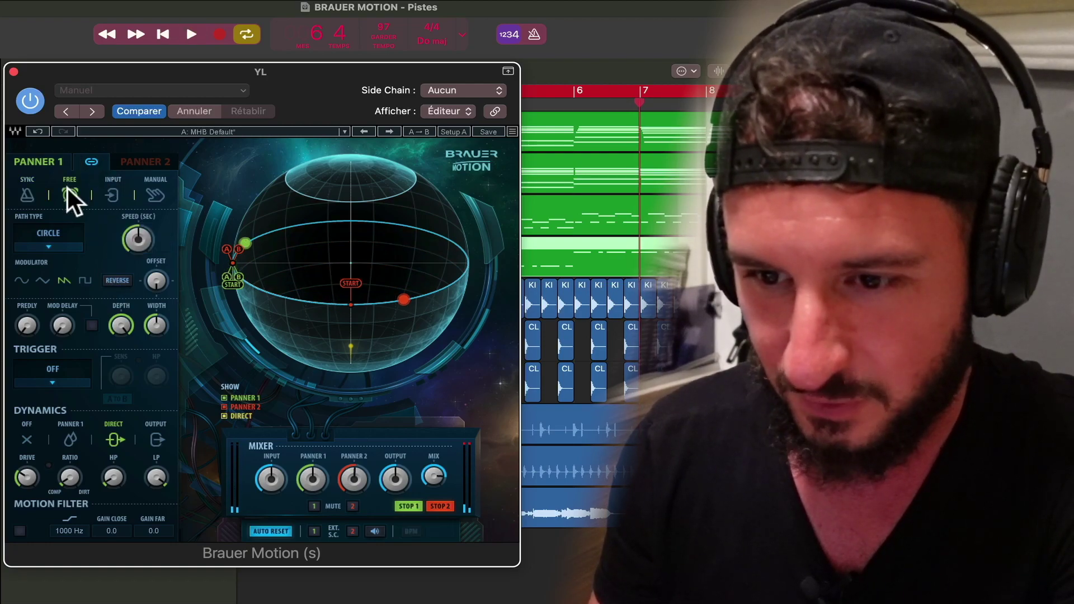
left_click(91, 161)
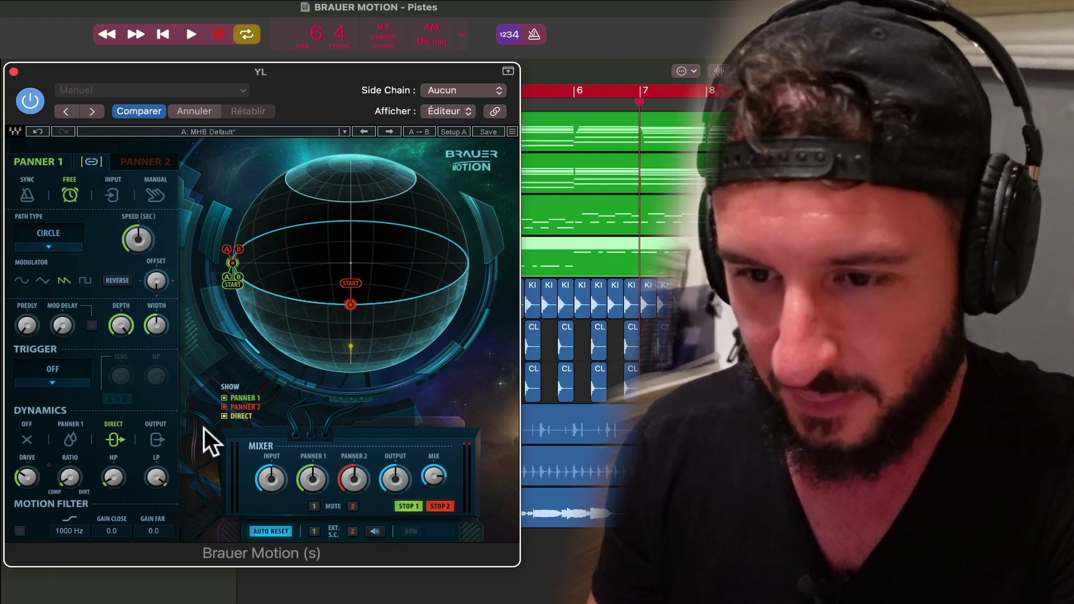
Step: Play the song and try different Free-mode speeds for Panner 1, including 1.51 seconds
mouse_move(136, 250)
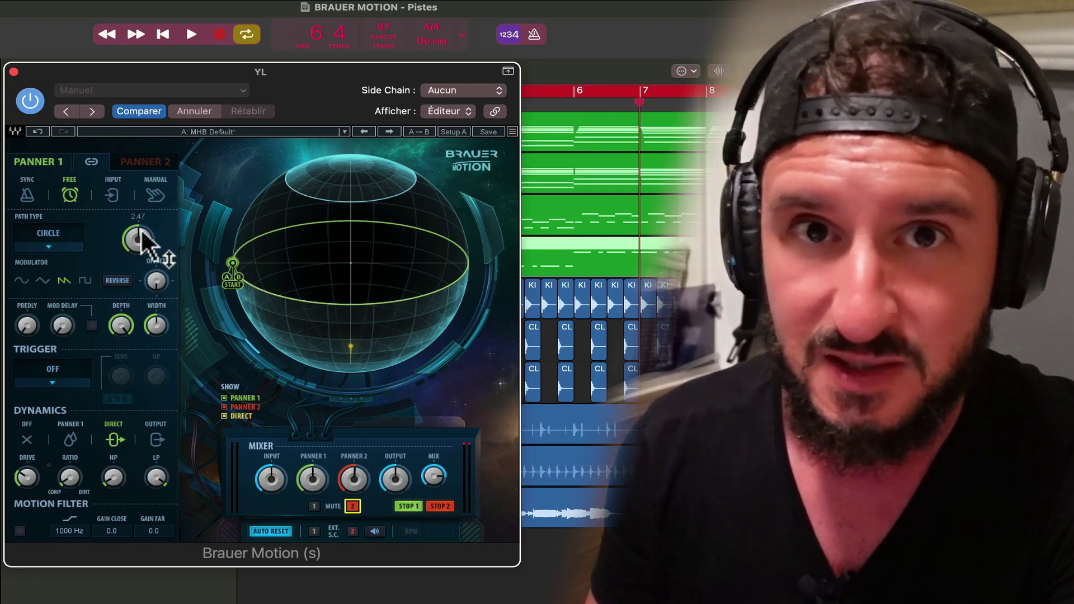
key("space")
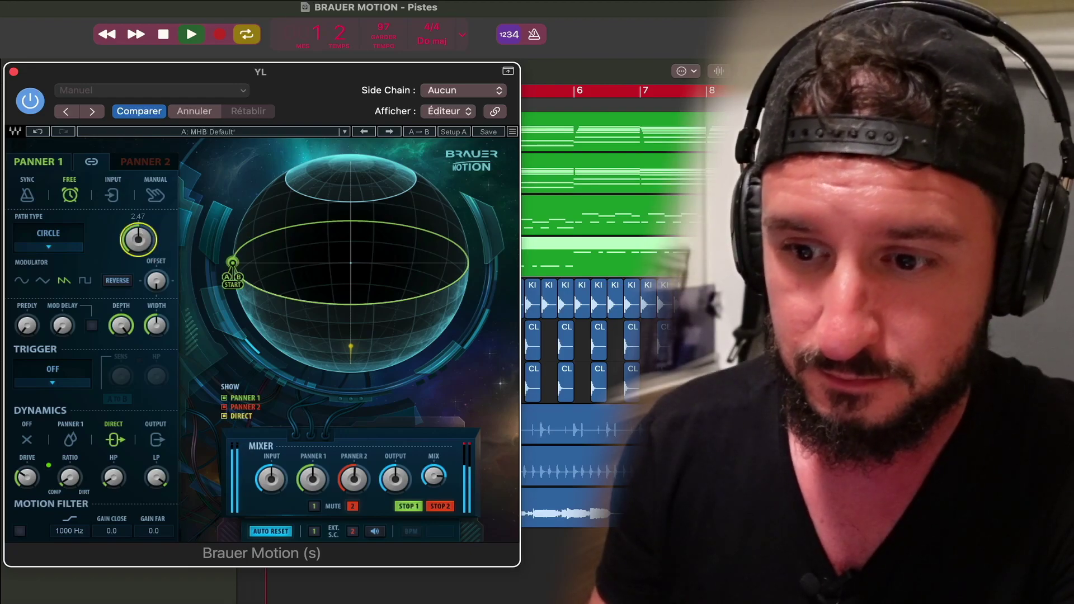
left_click_drag(138, 239, 138, 248)
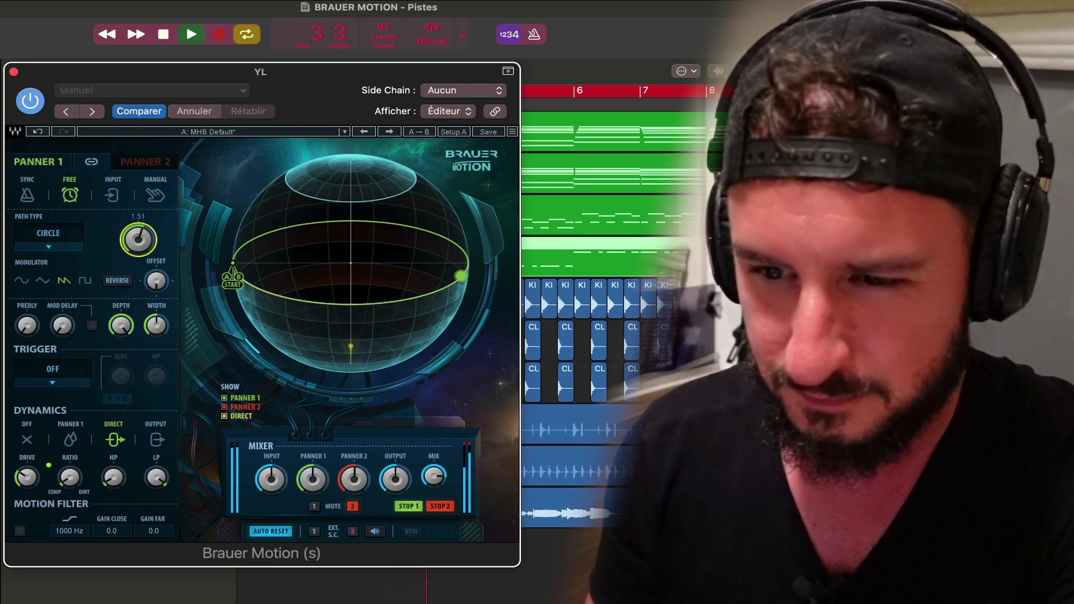
left_click_drag(138, 239, 139, 229)
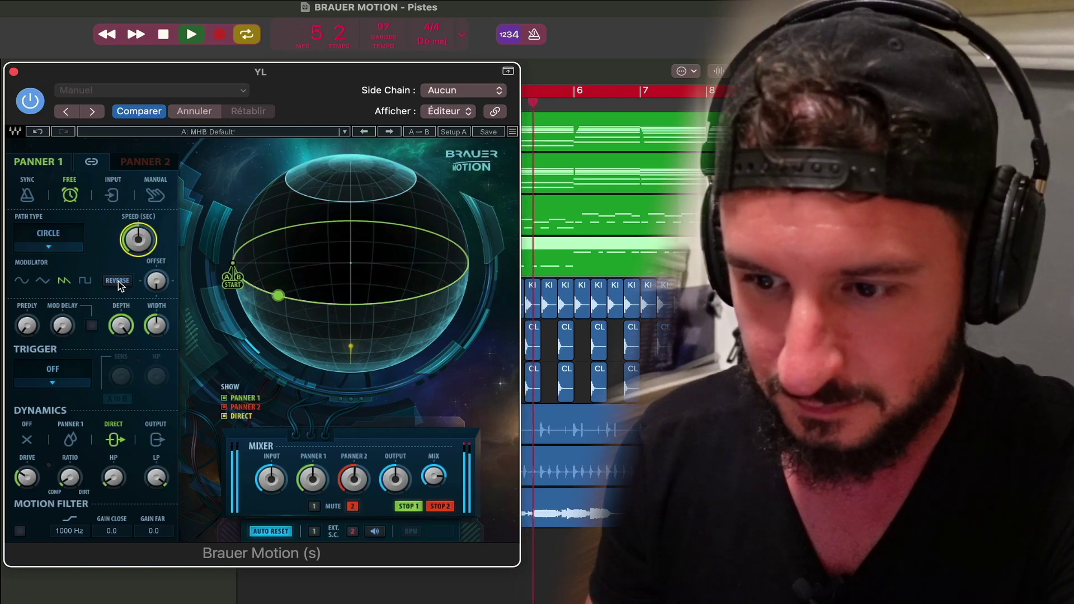
Step: Set Panner 1's offset to 25.0 and audition the shifted start point
mouse_move(157, 280)
left_mouse_down()
mouse_move(157, 265)
mouse_move(157, 277)
left_mouse_up()
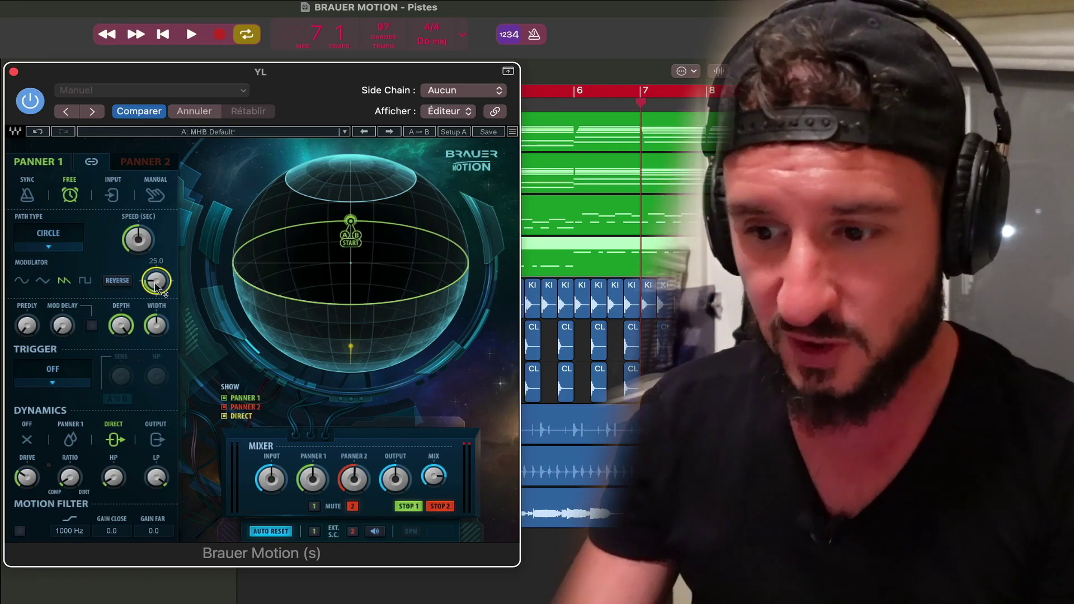
key("space")
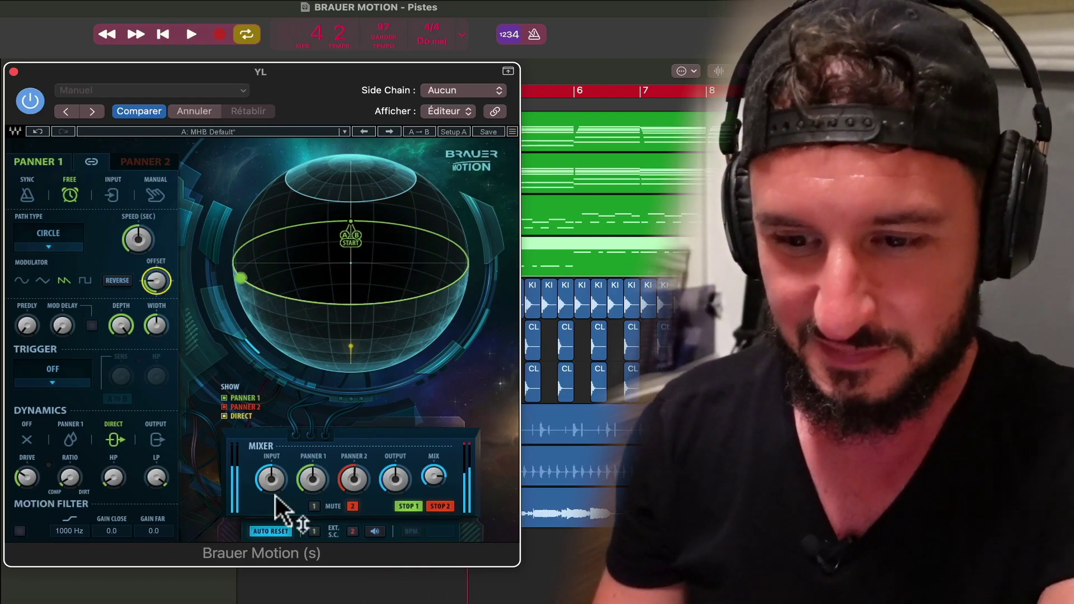
Step: Assign the dynamics section to Panner 1 and set its ratio to 24.8
left_click(28, 439)
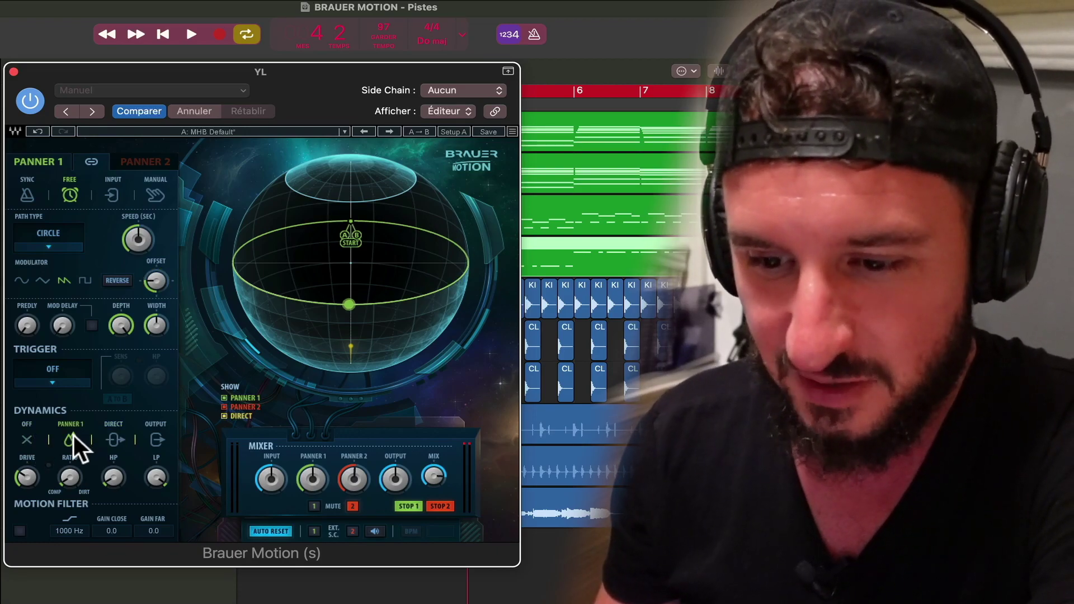
left_click(72, 437)
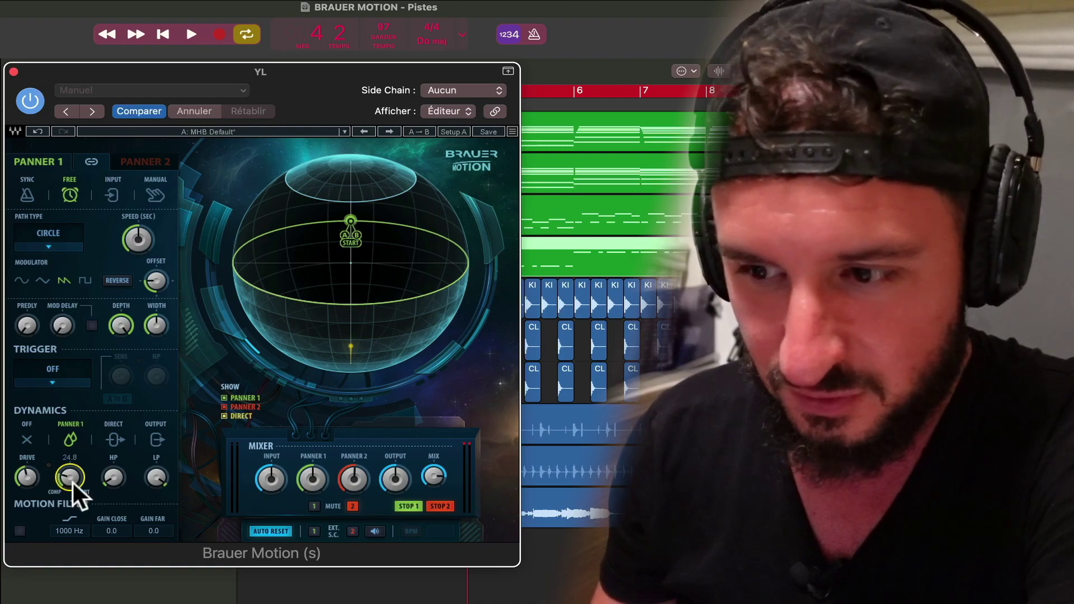
Step: Reposition Panner 1's start, A and B points along the circle path, placing point B at 44.0
left_click_drag(351, 220, 252, 239)
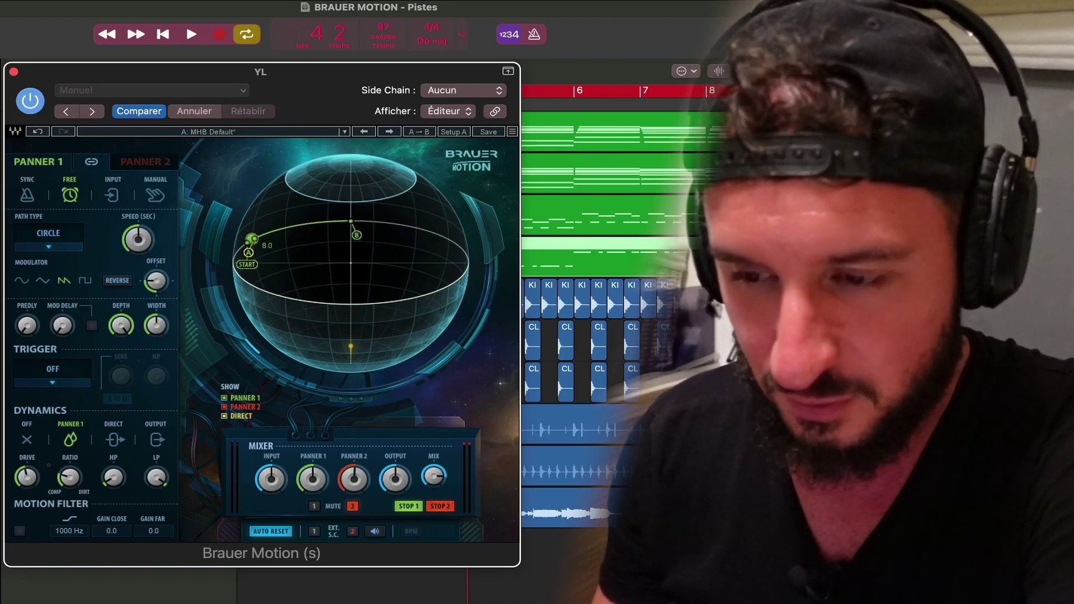
left_click_drag(351, 220, 286, 227)
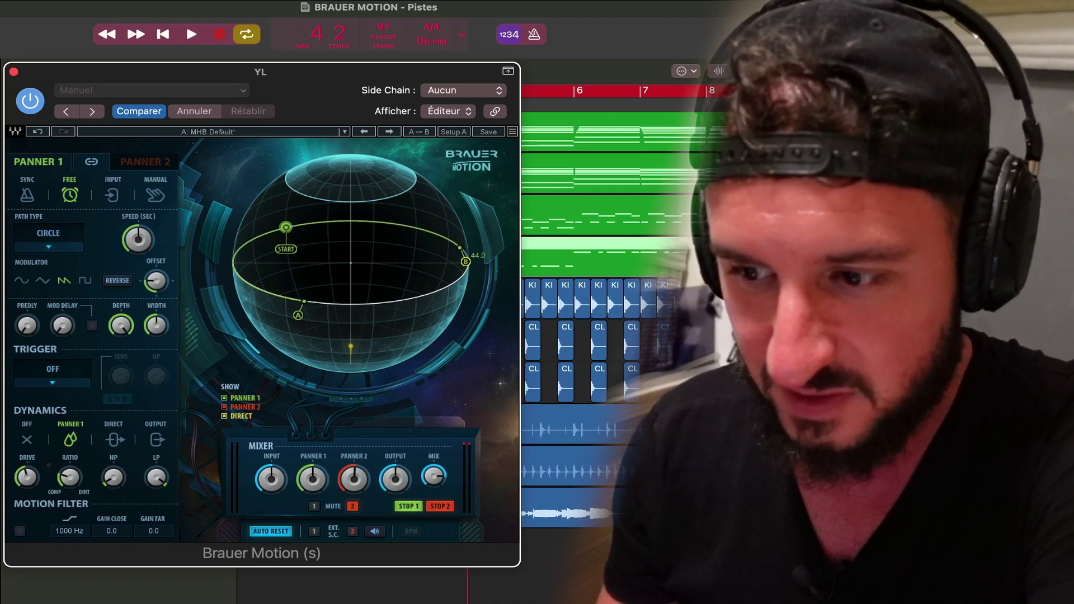
Step: Audition the edited path, raise the motion filter's Gain Close value slightly, and stop playback
key("space")
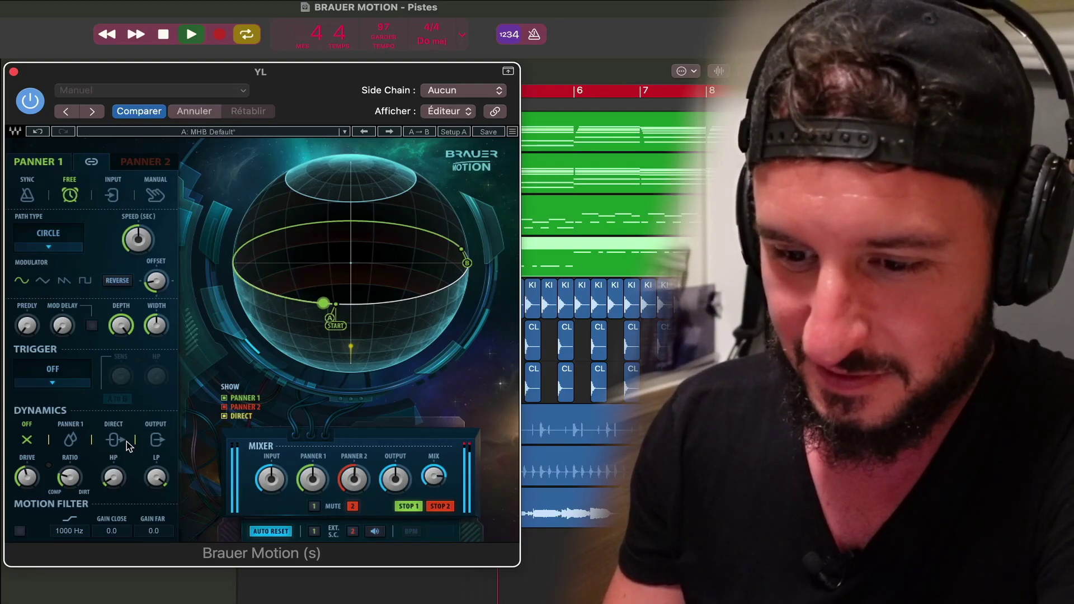
mouse_move(108, 537)
left_mouse_down()
mouse_move(108, 503)
mouse_move(109, 532)
left_mouse_up()
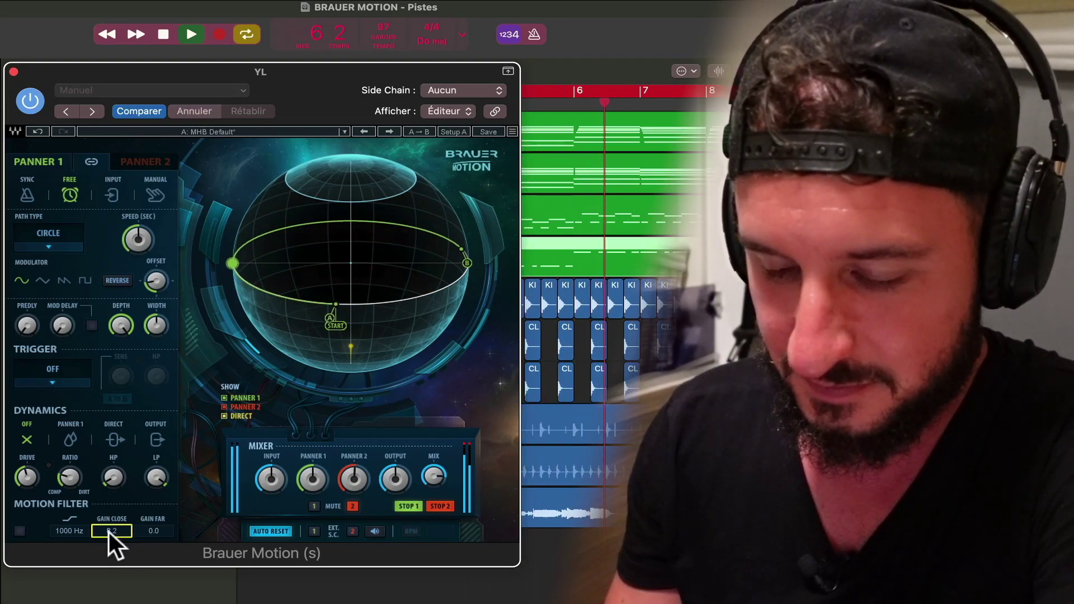
key("space")
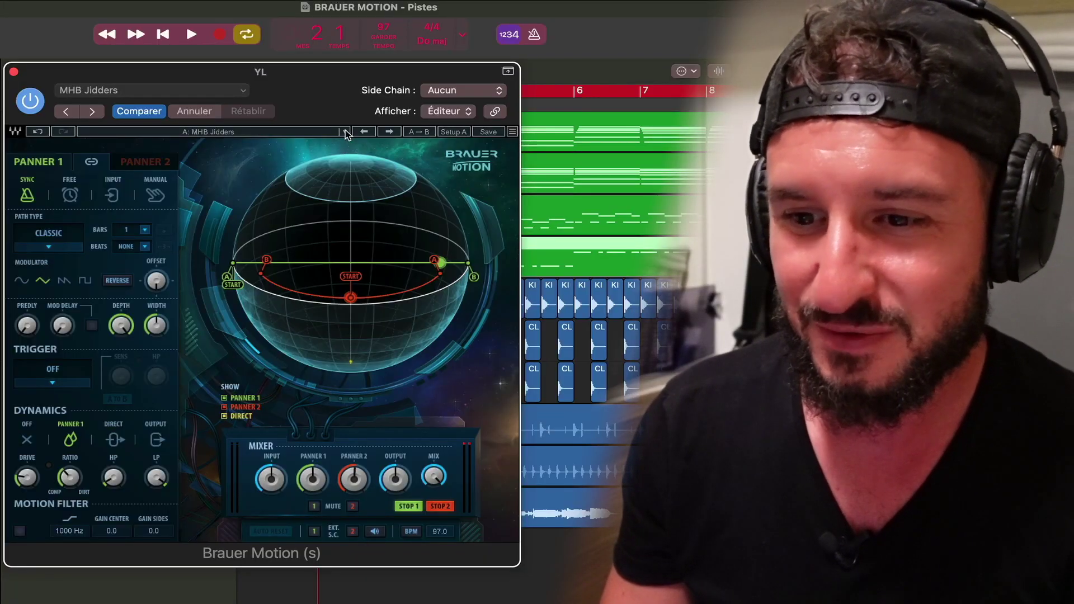
Step: Load the Stereo Earings factory preset from the Yoad Nevo group
left_click(345, 132)
mouse_move(515, 477)
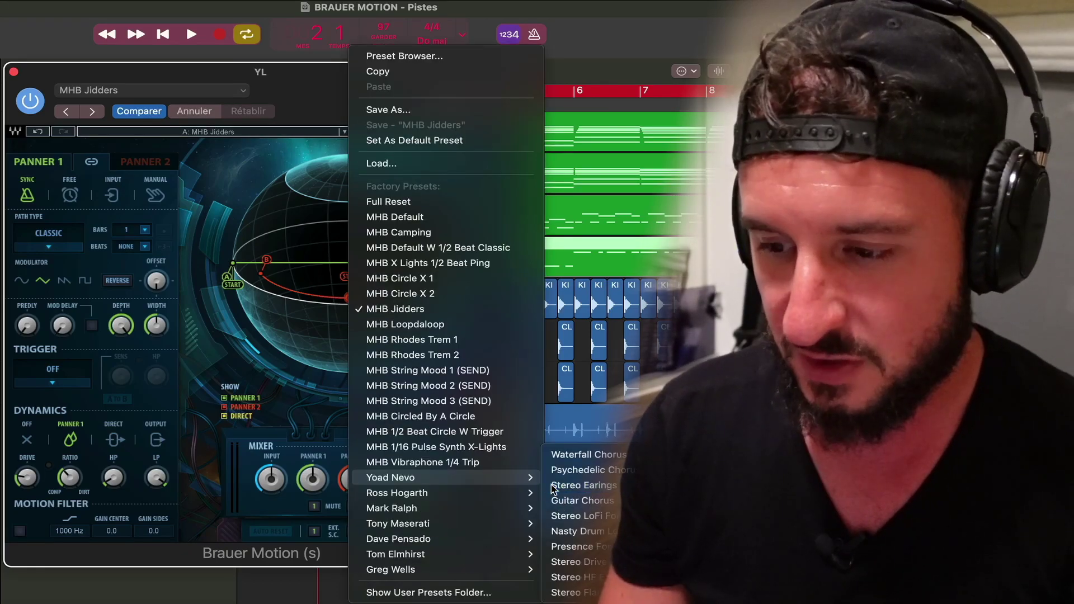
left_click(552, 484)
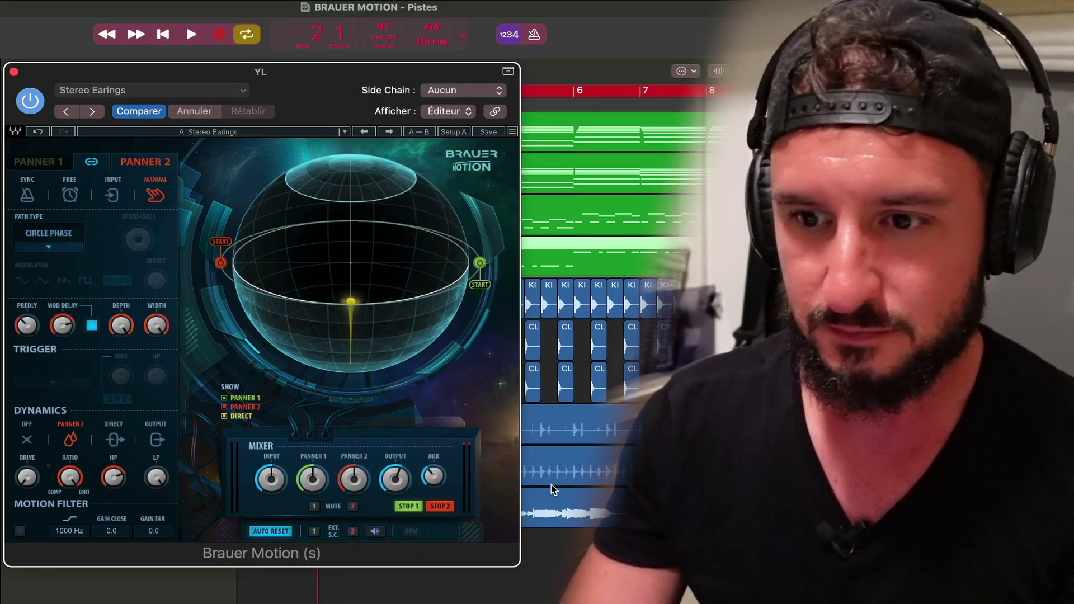
Step: Play the song and compare the Stereo Earings preset with the plug-in bypassed and active
key("space")
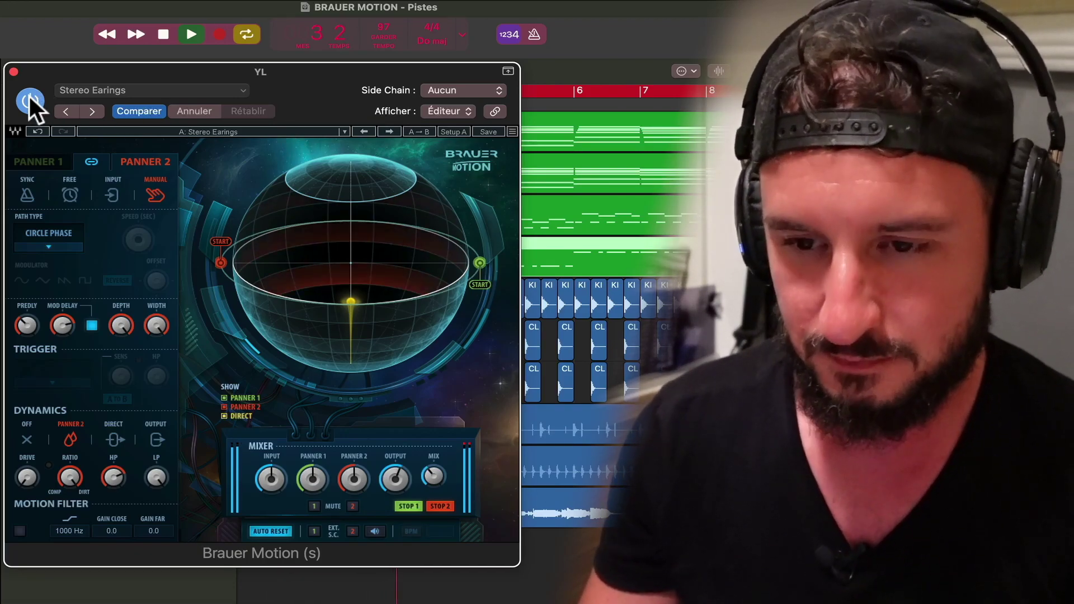
left_click(31, 101)
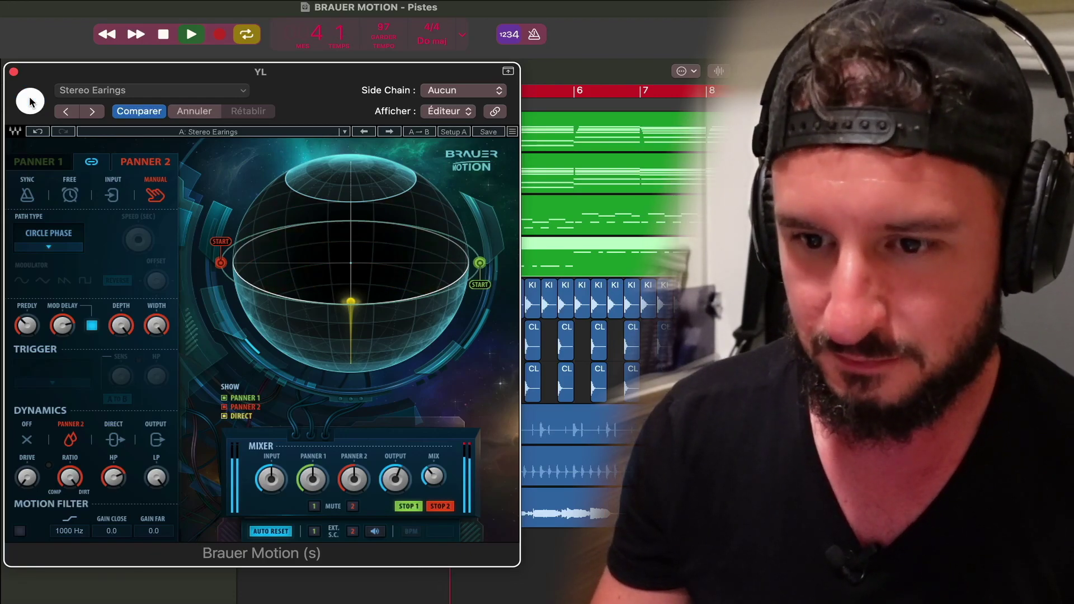
left_click(30, 101)
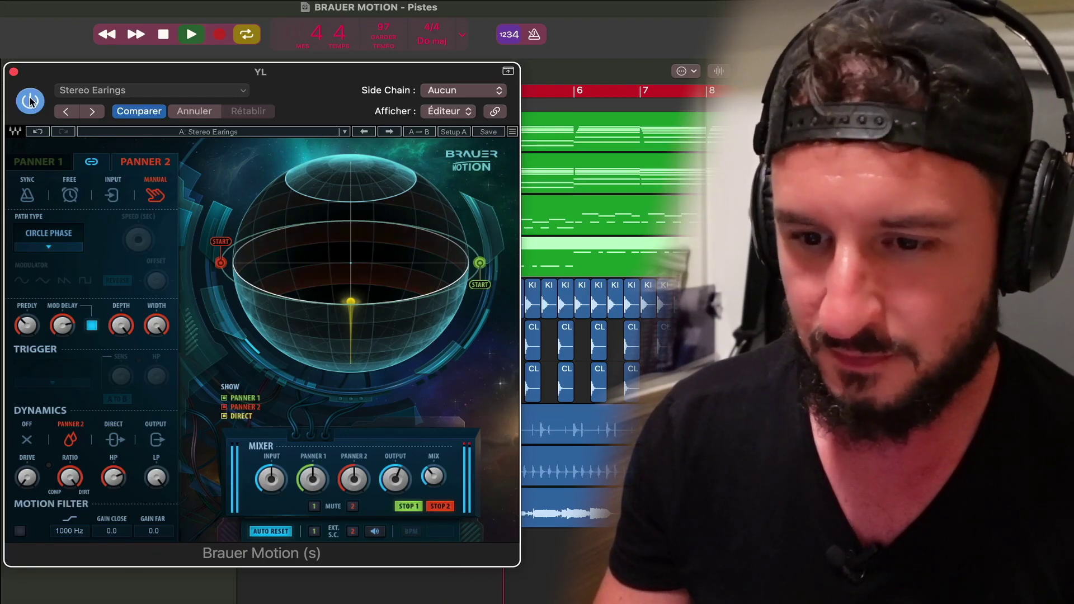
Step: Audition the Guitar Chorus and Stereo LoFi For Drums presets in turn, then stop playback
left_click(390, 131)
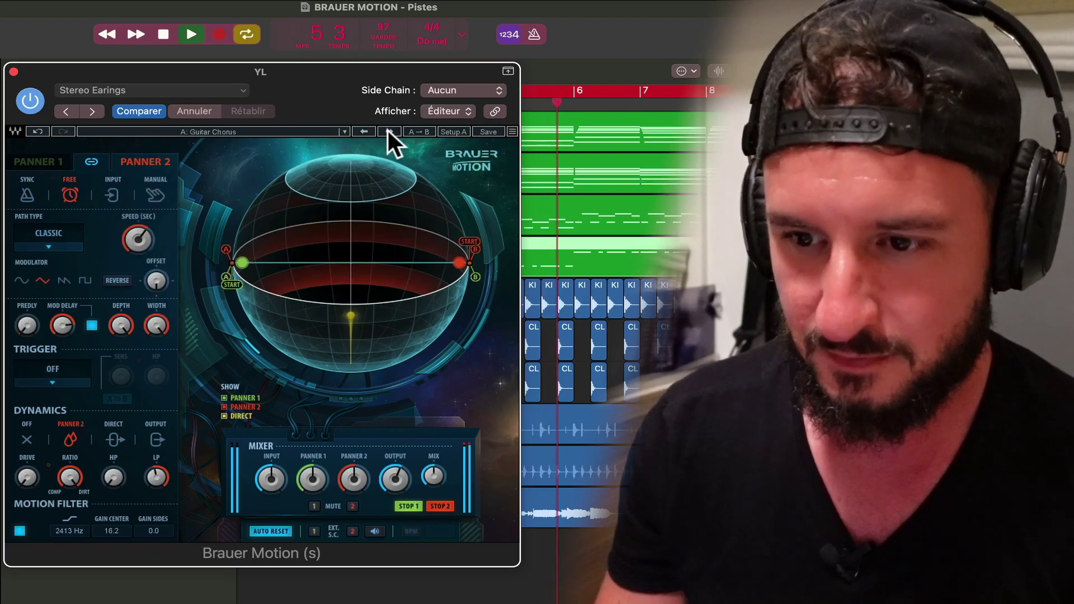
left_click(390, 131)
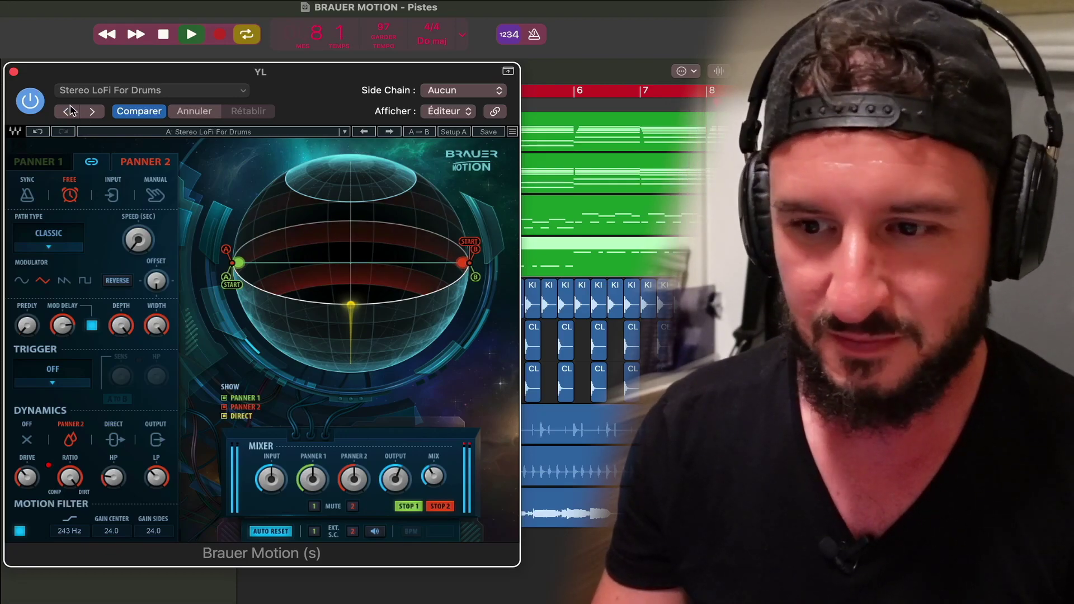
key("space")
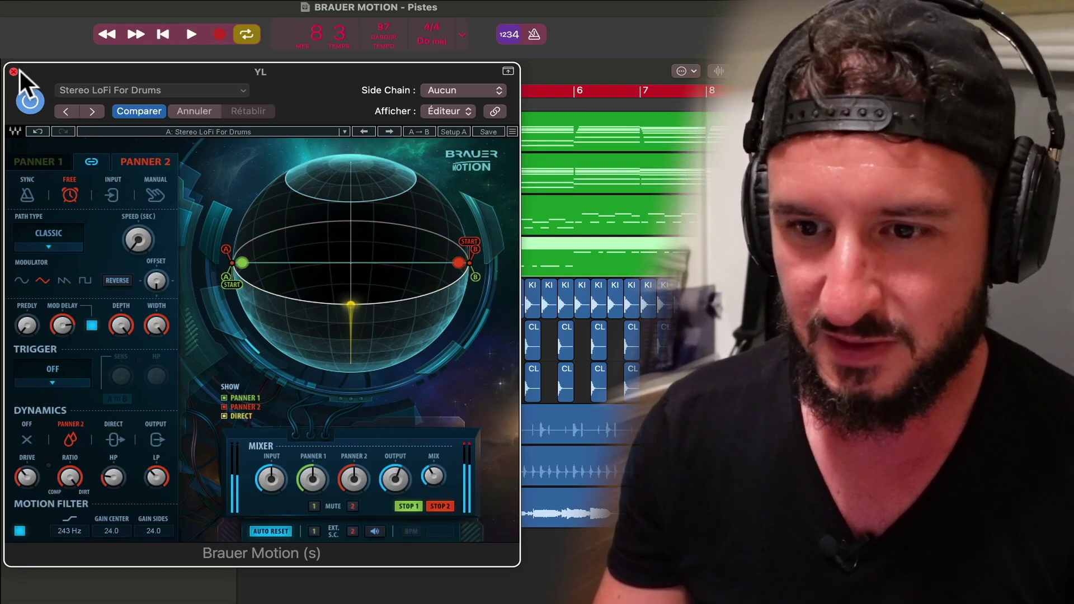
Step: Close the YL plug-in window and switch to Brauer Motion on the DRUMS track
key("super+w")
left_click(159, 490)
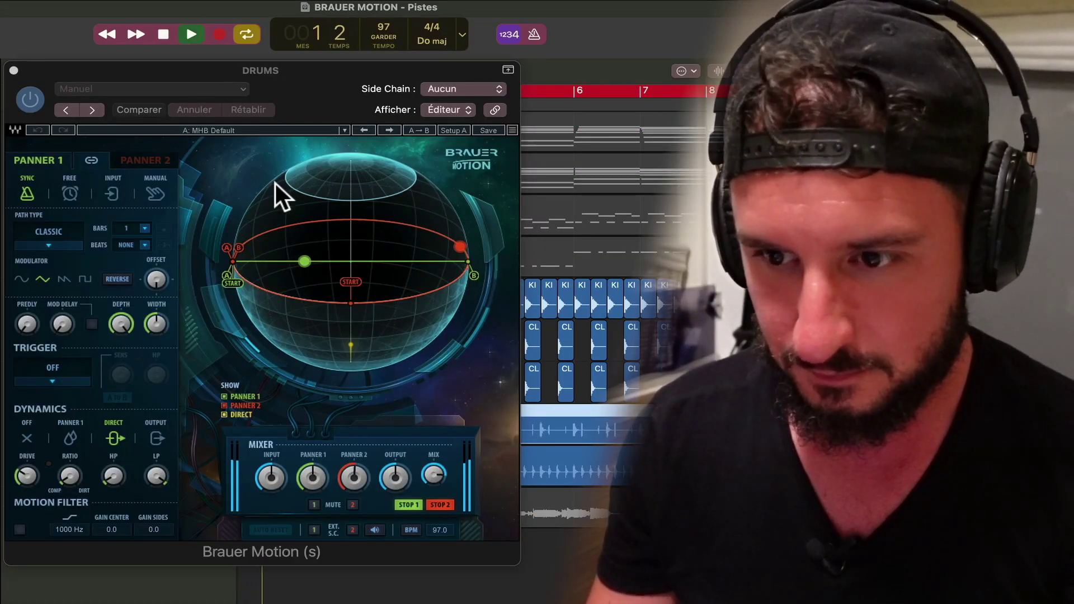
Step: On the DRUMS track, load the Stereo LoFi For Drums preset and advance to Nasty Drum Loop during playback
left_click(240, 132)
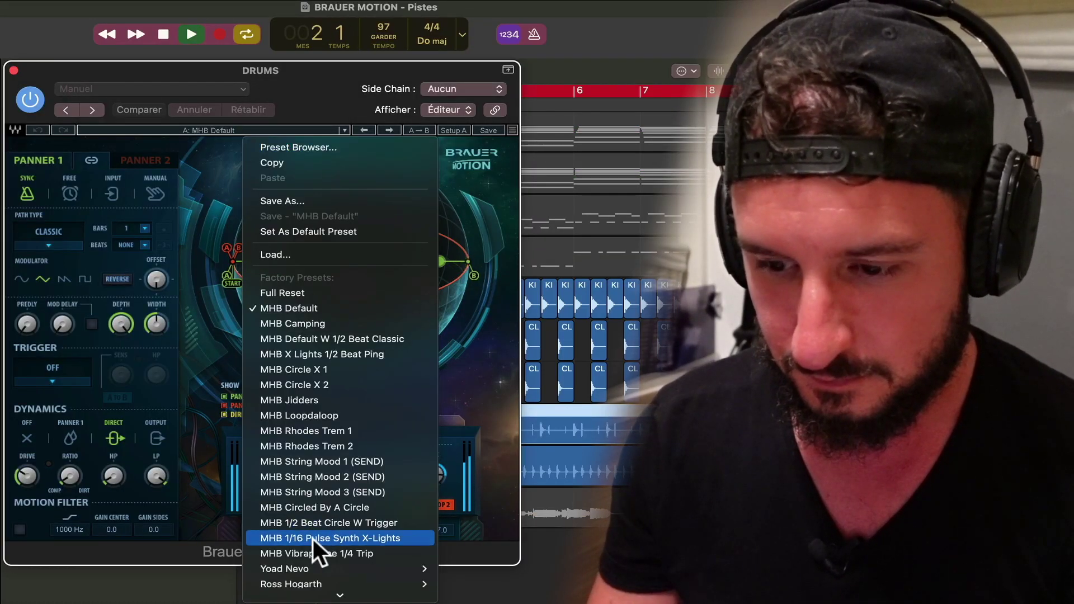
mouse_move(304, 569)
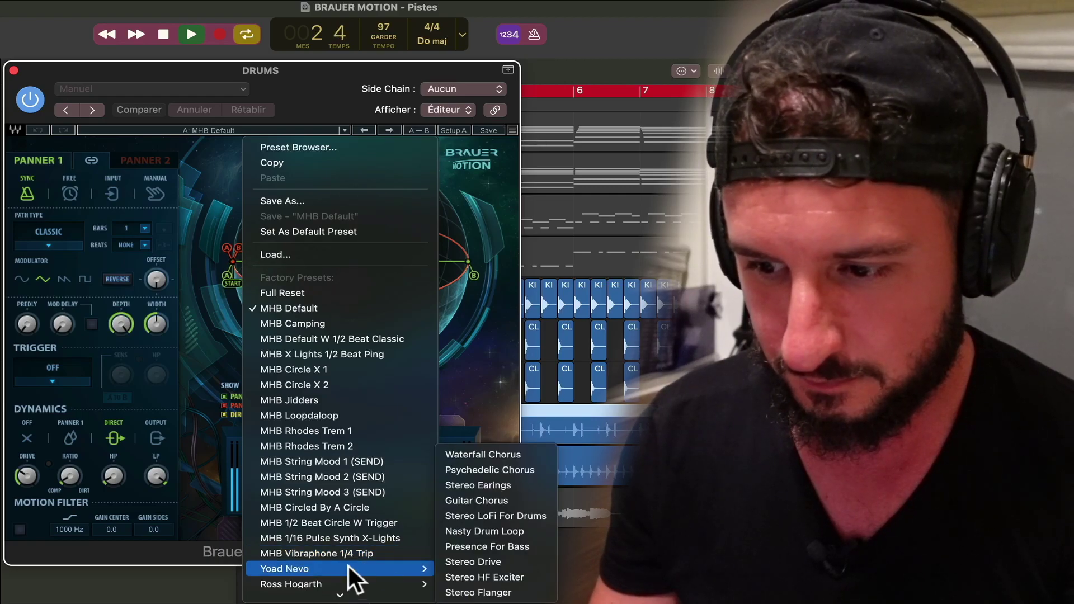
left_click(471, 513)
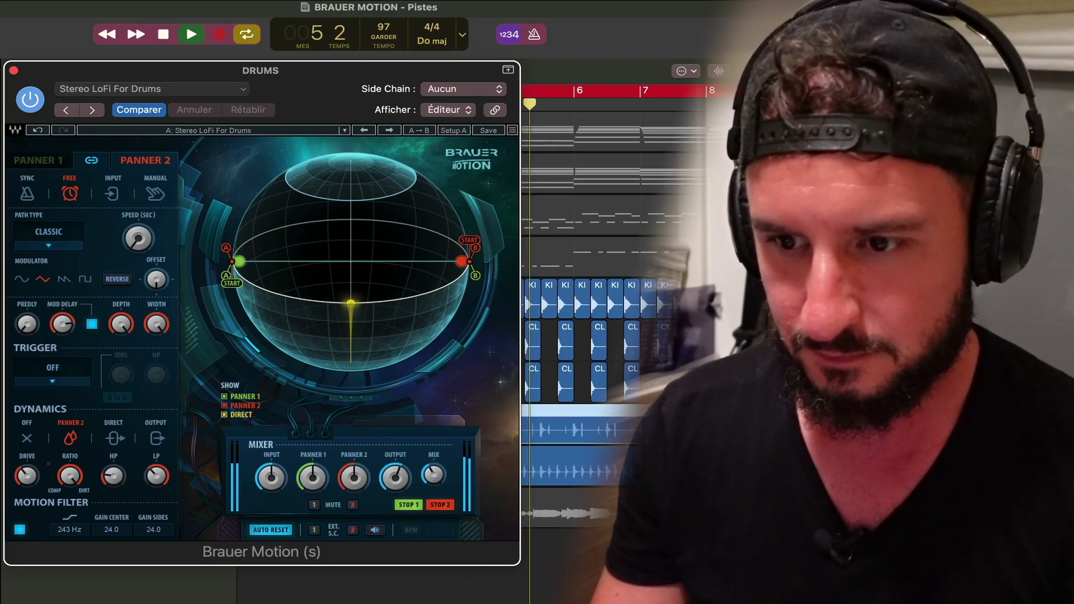
left_click(389, 130)
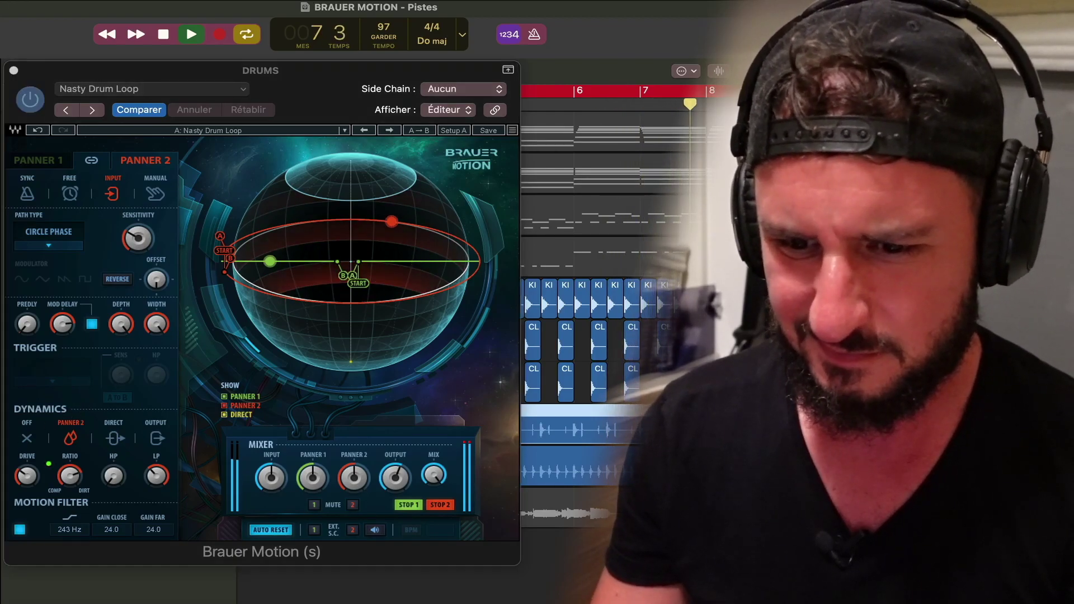
Step: On the DRUMS track, advance to the B3 Dirt preset during playback and set the mixer output to 1.6 dB
key("space")
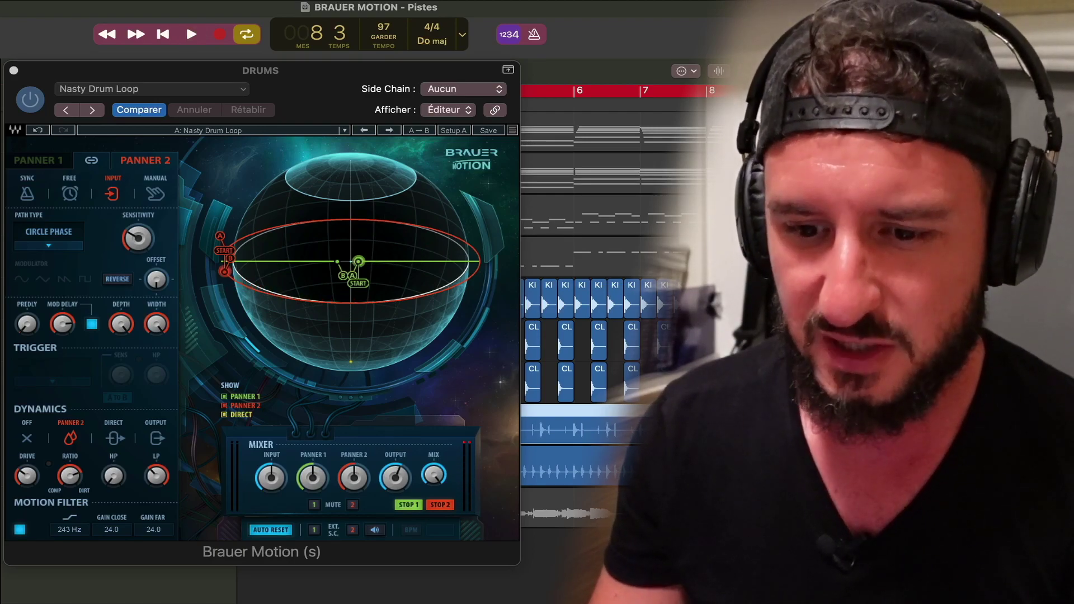
left_click(391, 132)
key("space")
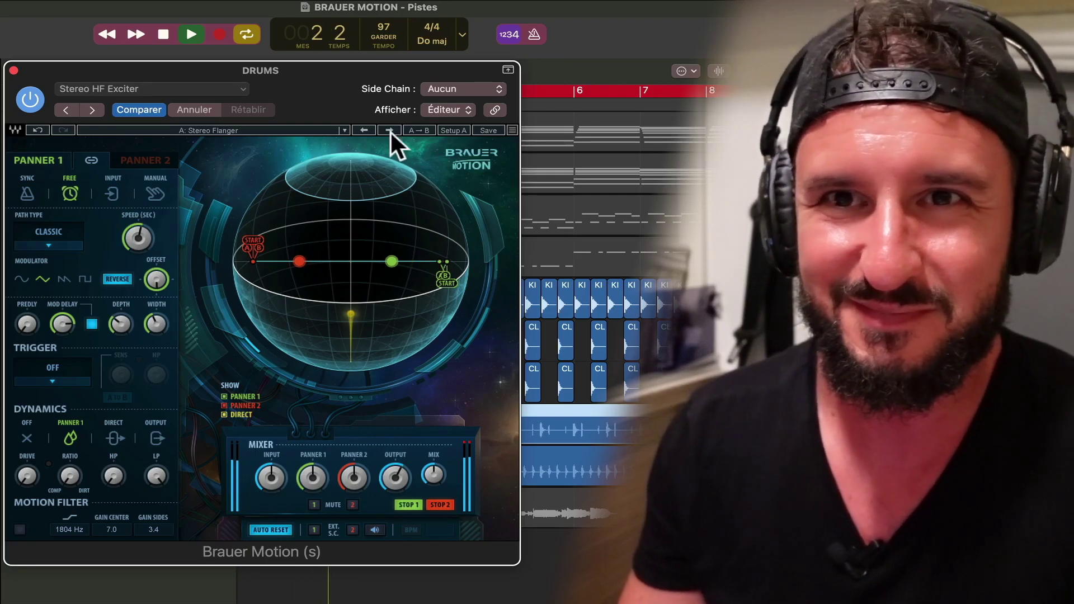
left_click(391, 131)
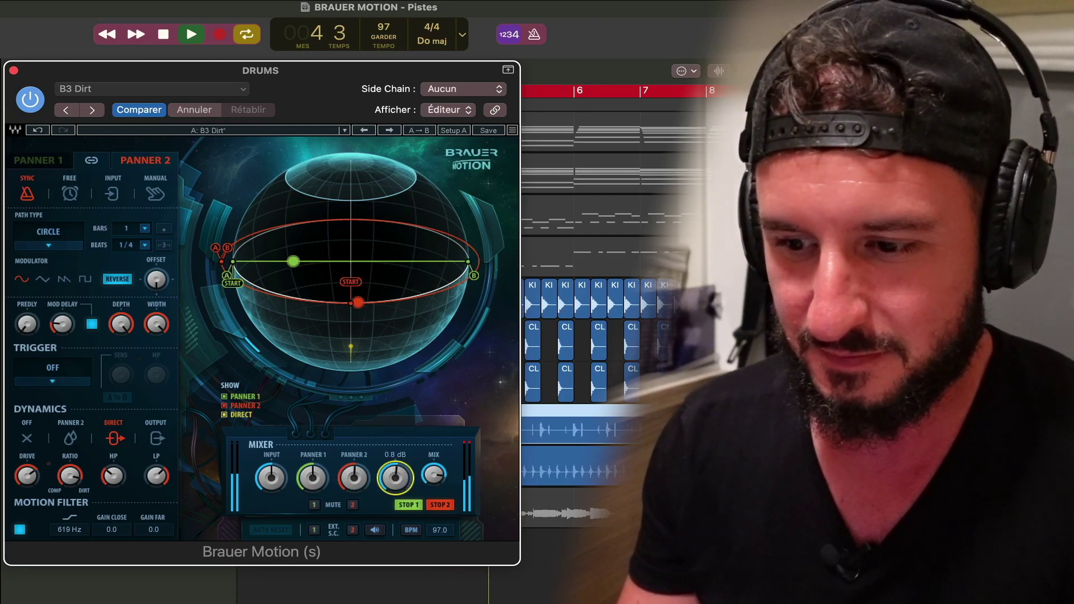
left_click_drag(396, 476, 394, 474)
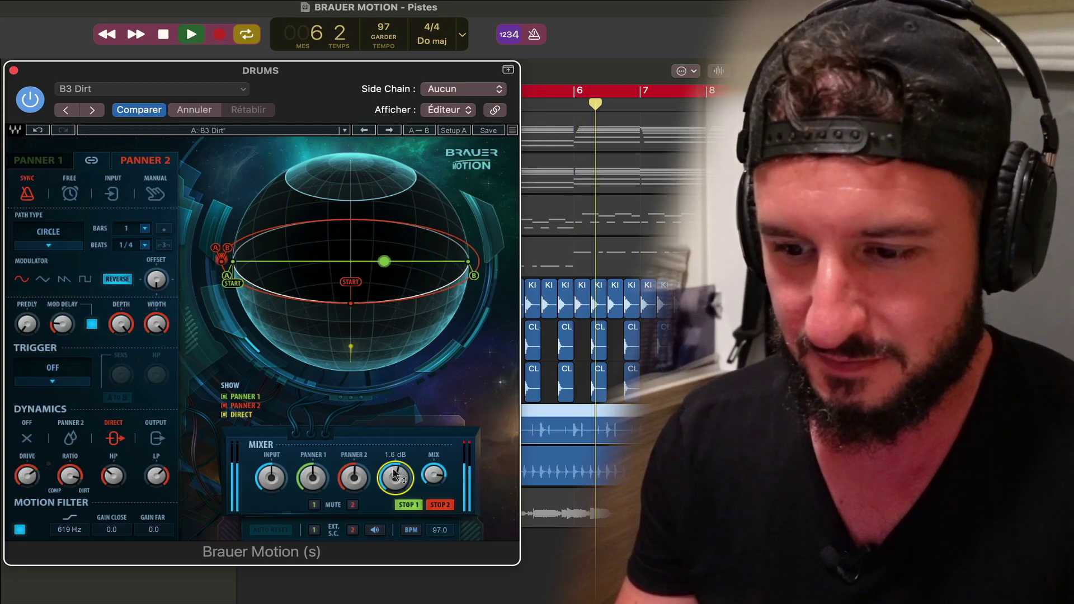
key("space")
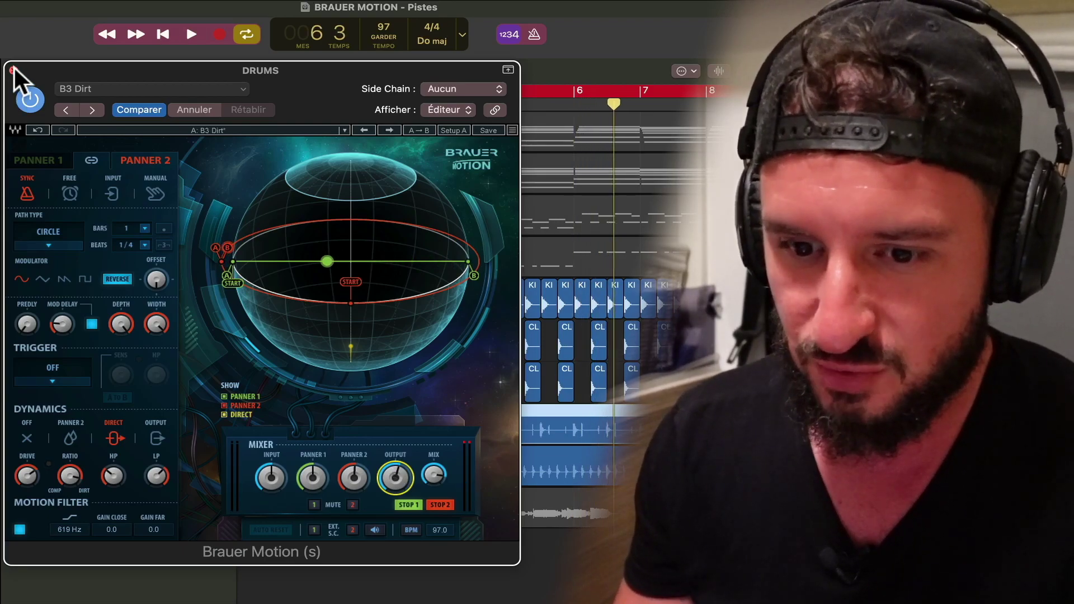
Step: Close the DRUMS plug-in window and remove Brauer Motion from that channel's insert slot
left_click(13, 70)
left_click(6, 283)
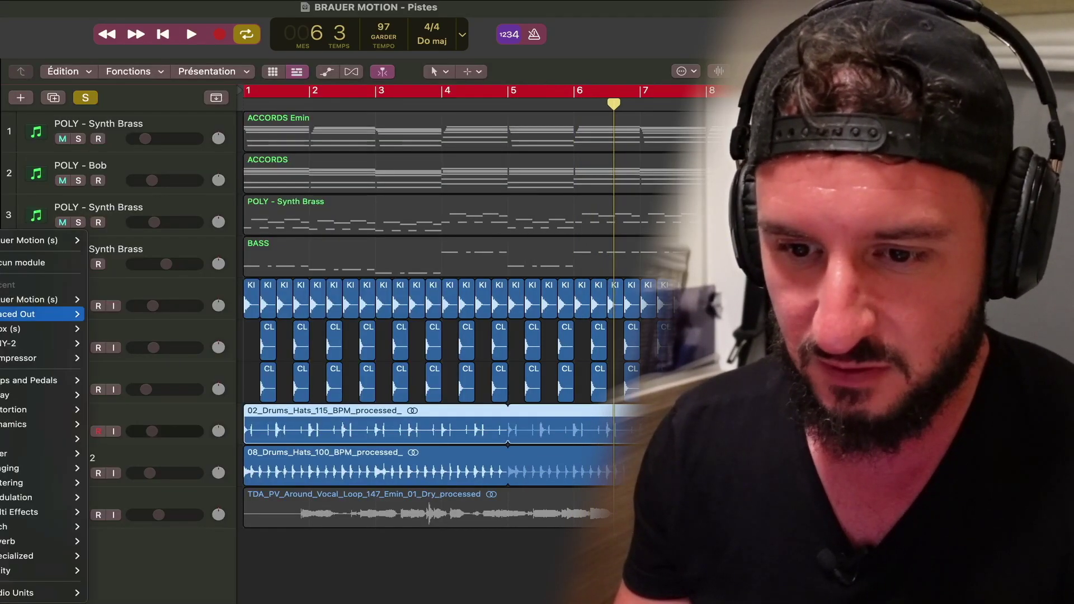
left_click(2, 263)
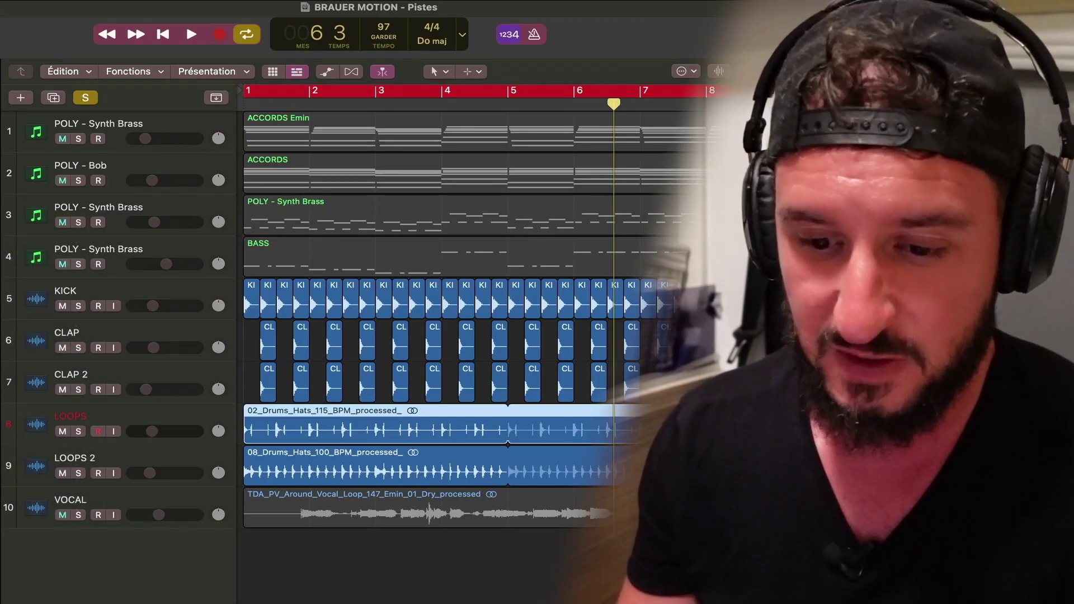
Step: Solo POLY - Synth Brass track 3 during playback and load the MHB Jidders preset in its Brauer Motion
left_click(82, 223)
key("space")
left_click(78, 222)
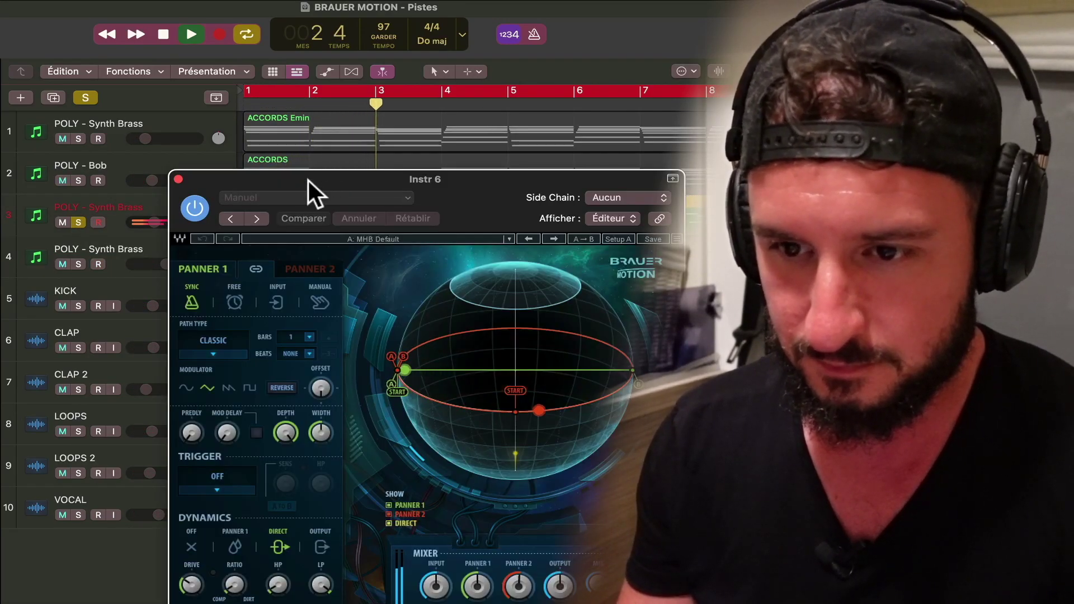
left_click_drag(307, 180, 143, 73)
left_click(234, 131)
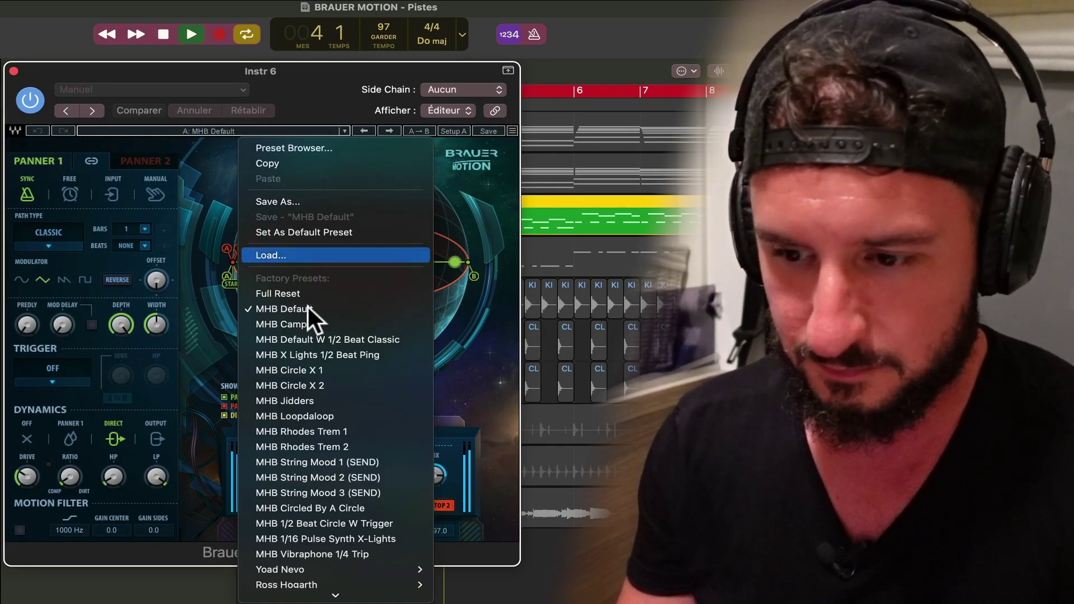
left_click(317, 401)
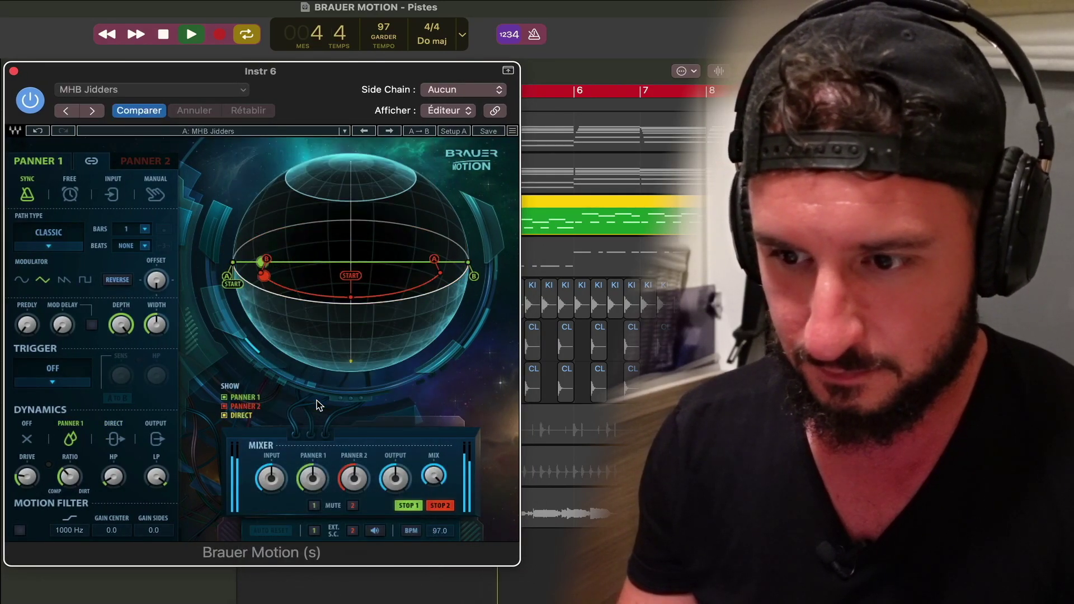
Step: Audition the following MHB factory presets up to MHB 1/16 Pulse Synth X-Lights, then return to MHB 1/2 Beat Circle W Trigger
left_click(390, 130)
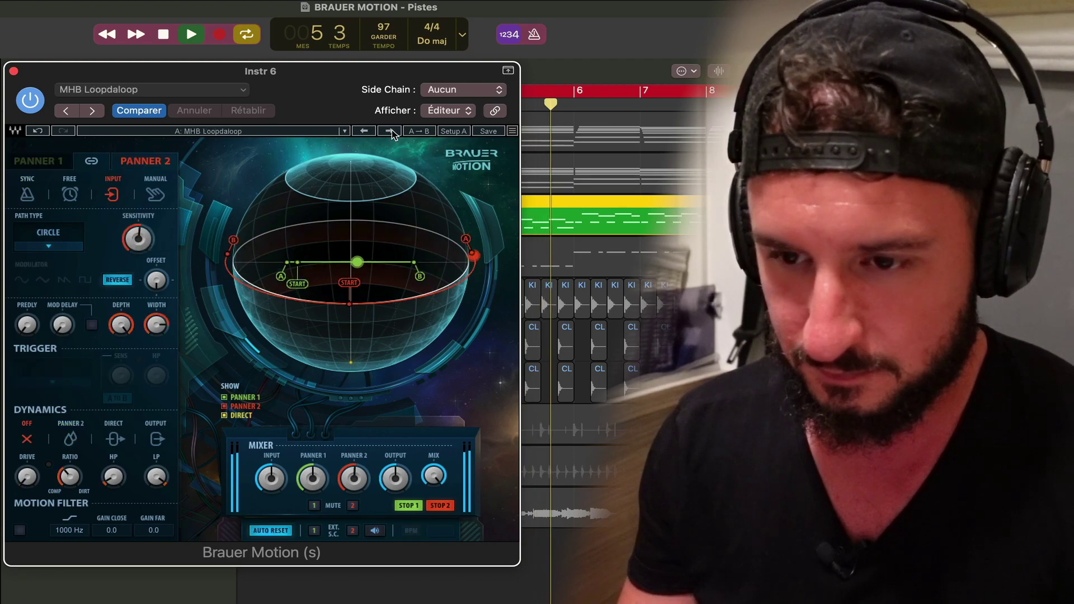
left_click(390, 130)
left_click(389, 129)
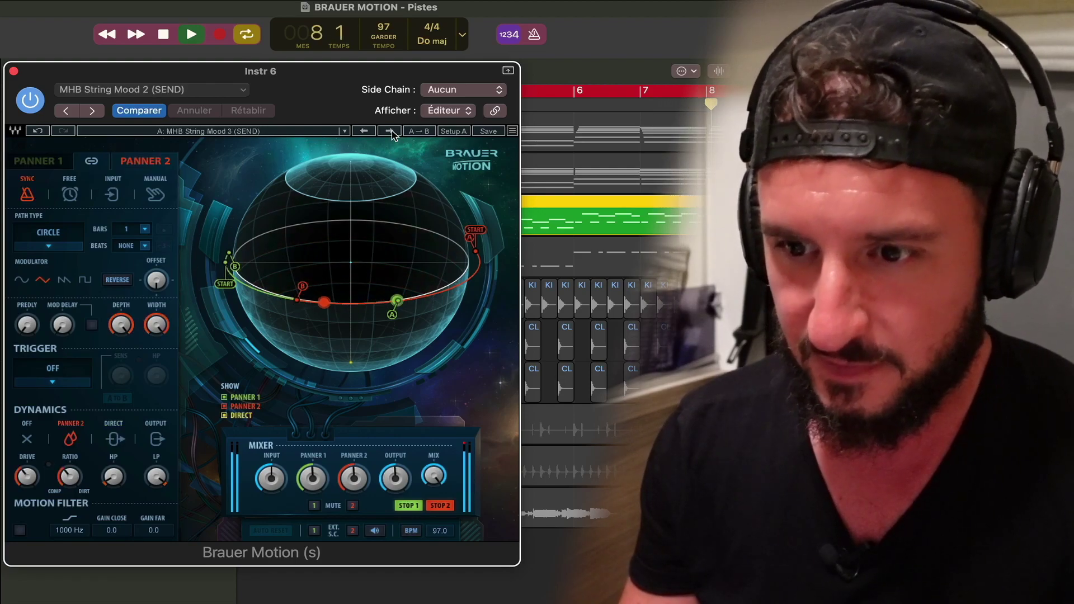
left_click(390, 129)
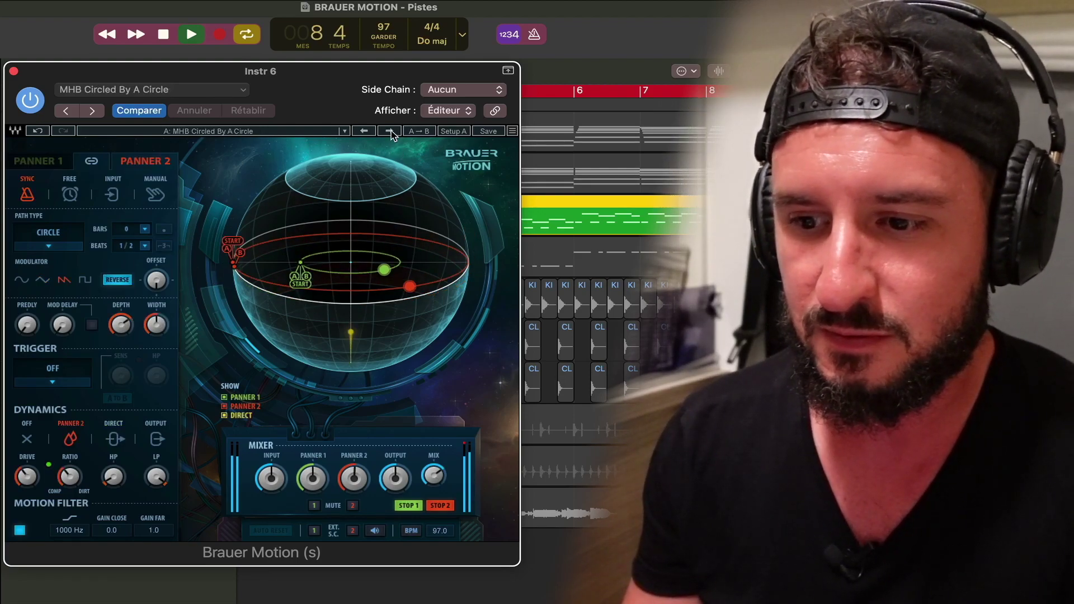
left_click(390, 130)
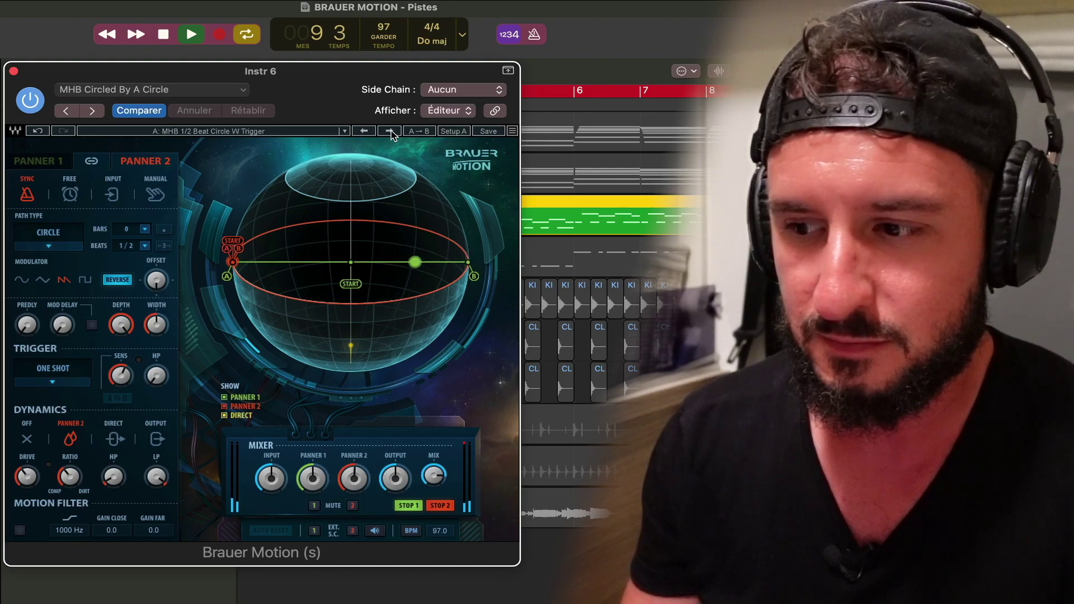
key("space")
left_click(390, 129)
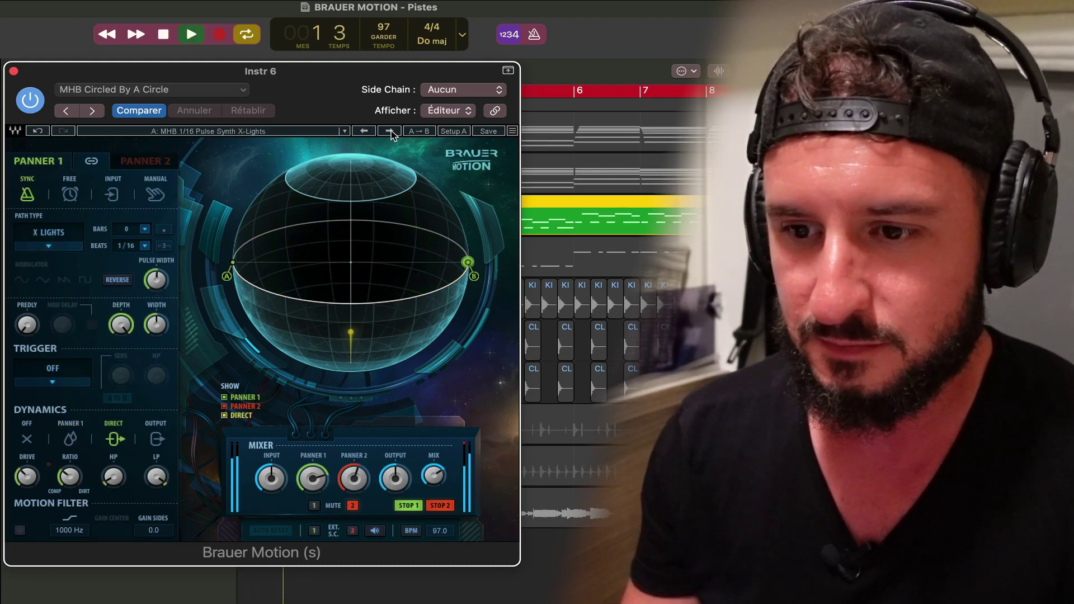
left_click(362, 129)
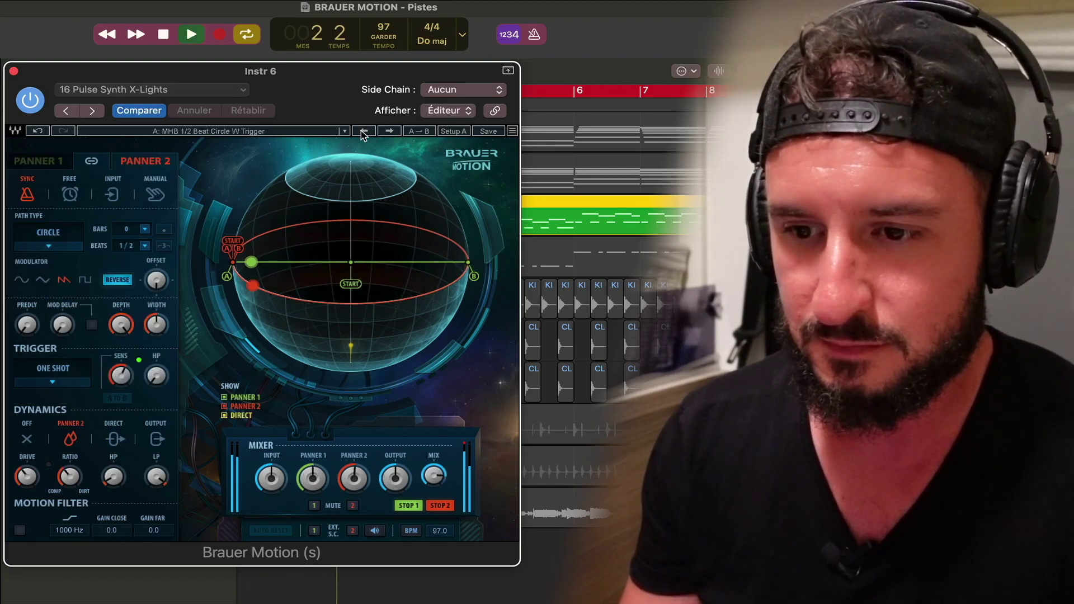
Step: Switch from the Instr 6 plug-in to the Moving Pads preset on POLY - Bob, then close its window and stop playback
left_click(14, 70)
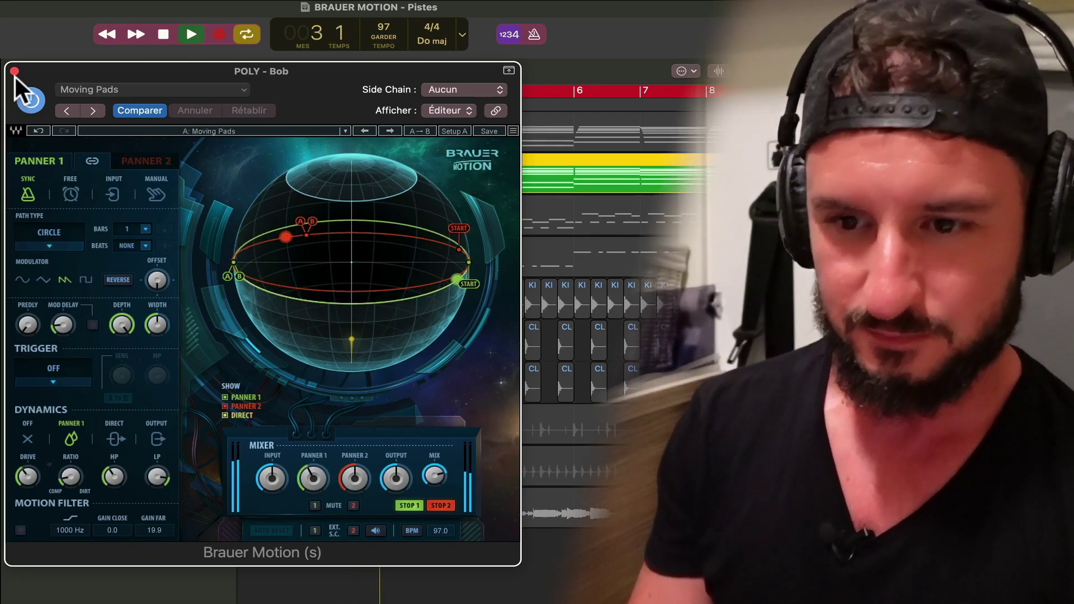
left_click(15, 70)
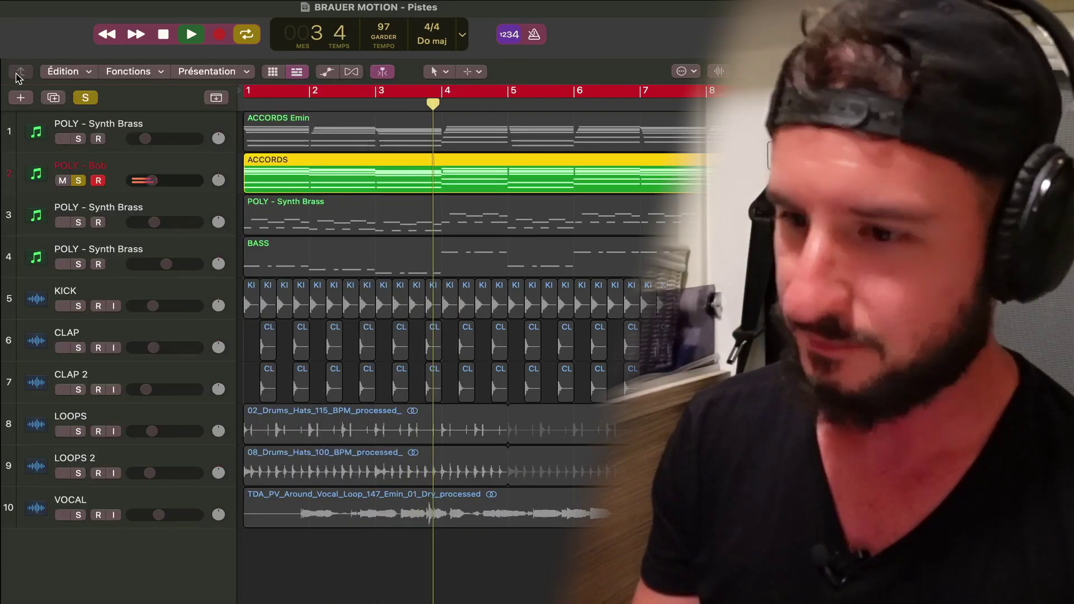
key("space")
Step: On POLY - Synth Brass track 1, load Crunchy Nuts in Brauer Motion and advance to Sweep In Circles during playback, then close the plug-in
left_click(106, 118)
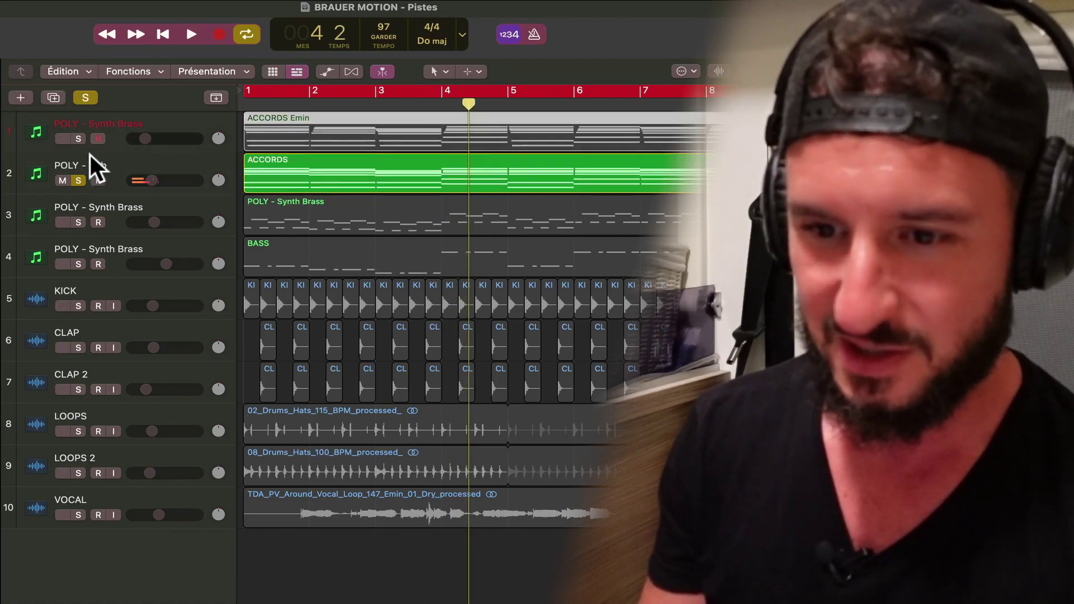
key("super+a")
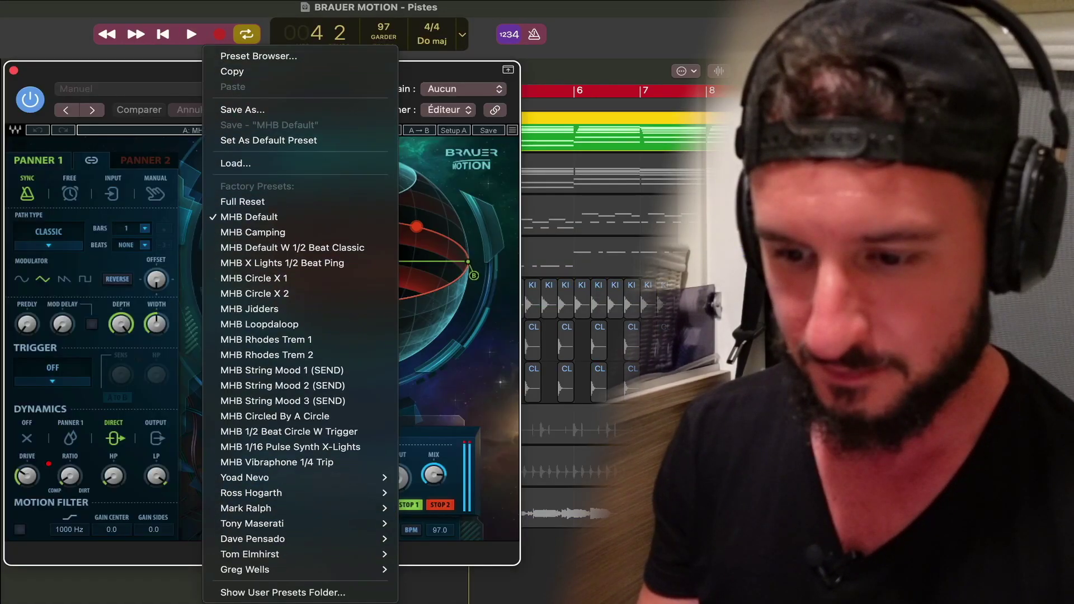
mouse_move(286, 546)
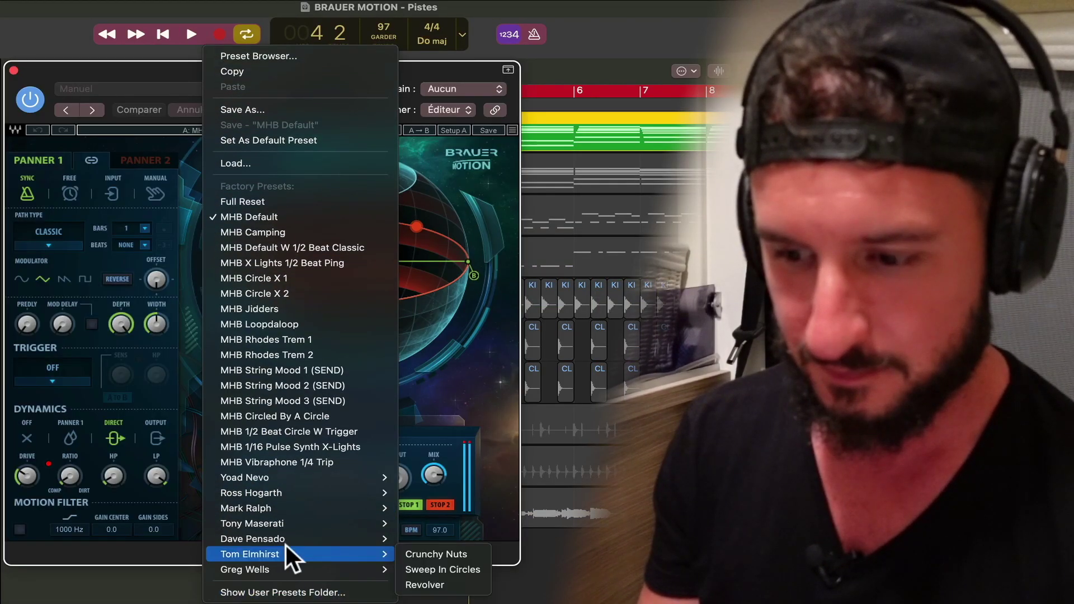
left_click(435, 556)
key("space")
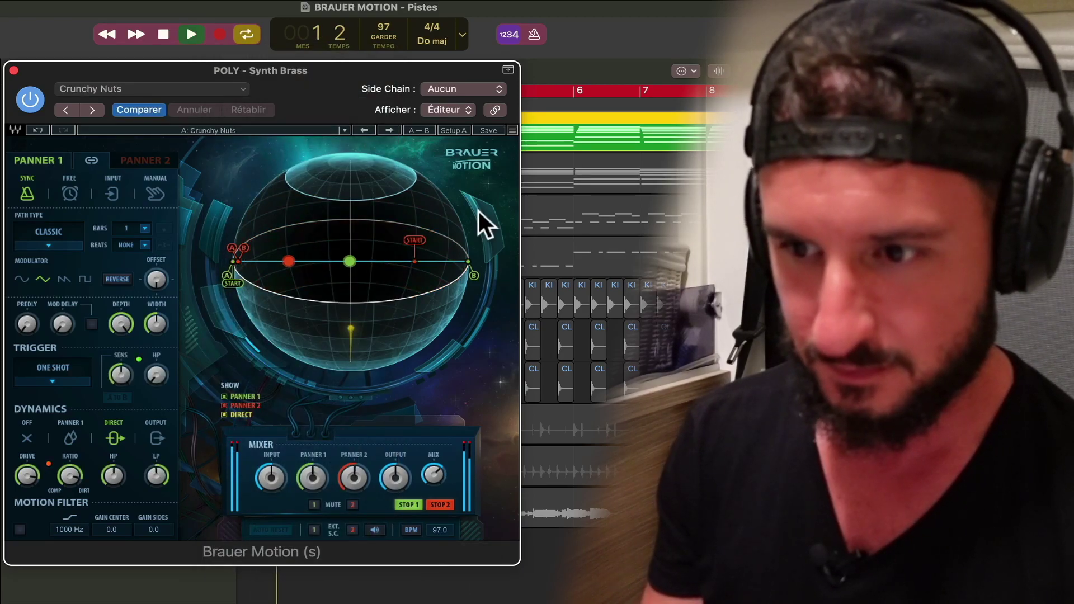
left_click(392, 129)
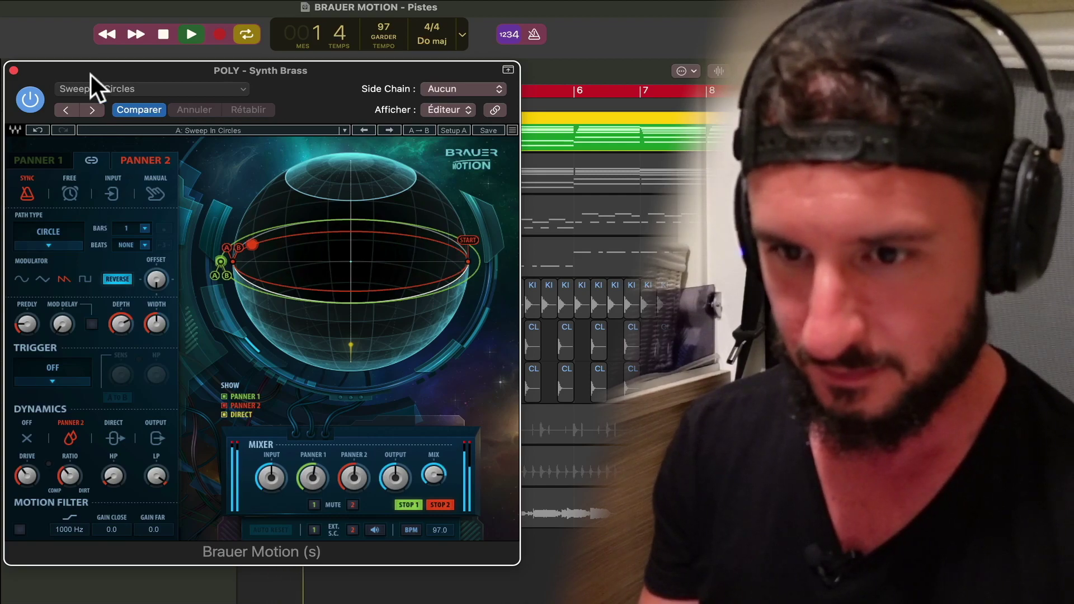
left_click(13, 71)
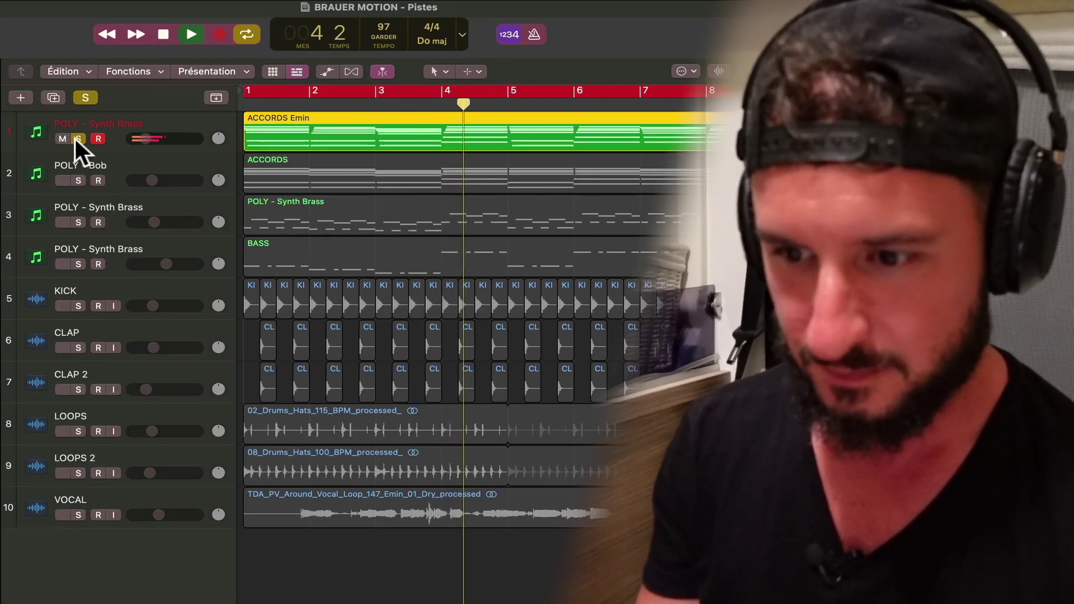
Step: Audition the Hi Bass Width preset on POLY - Synth Brass track 4, then stop playback and close the plug-in window
left_click(80, 248)
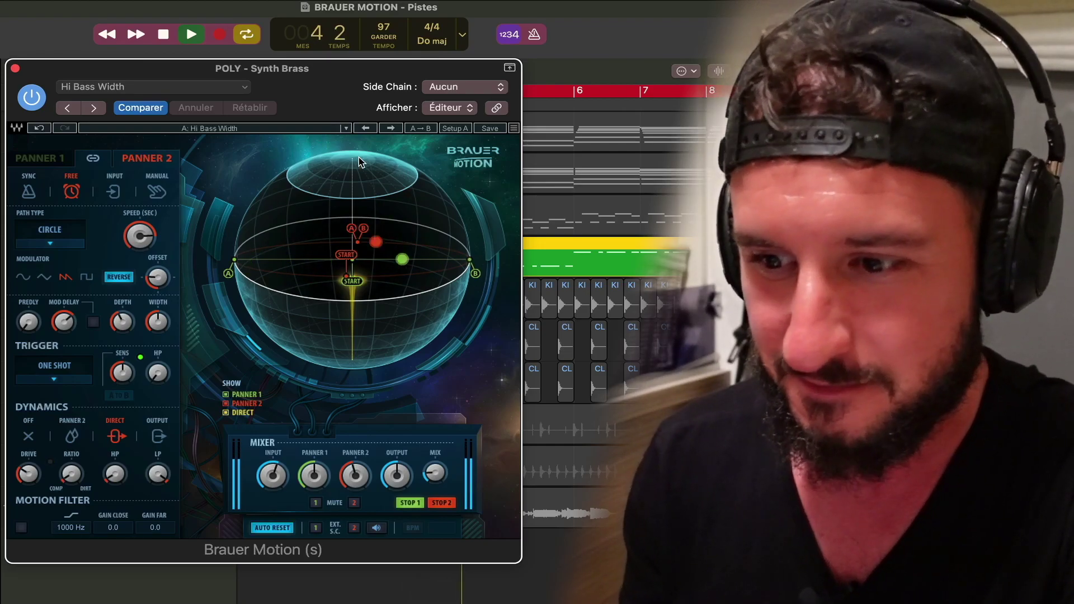
key("space")
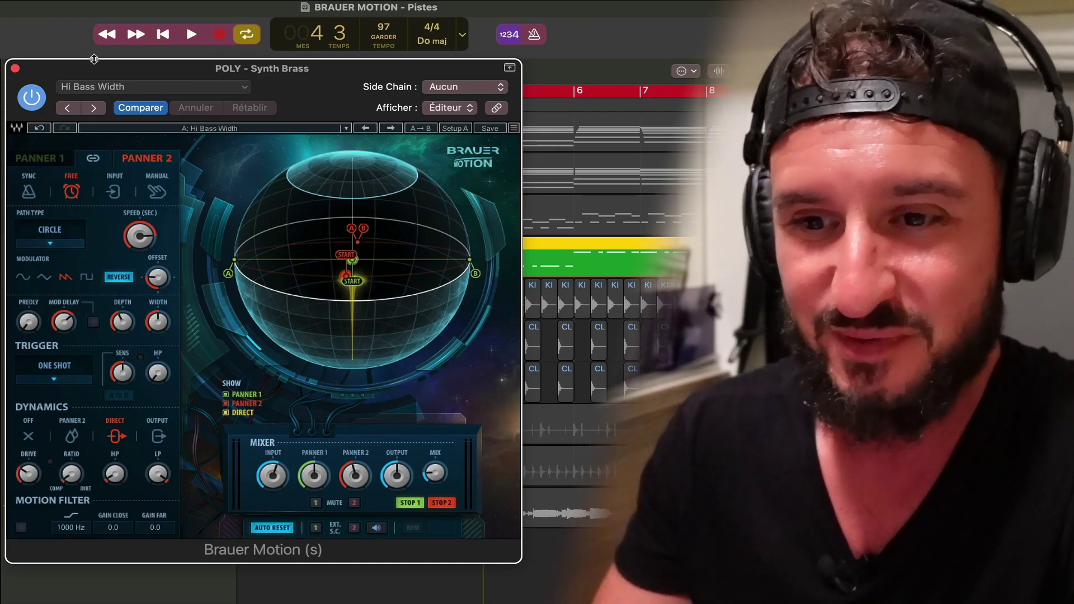
left_click(14, 66)
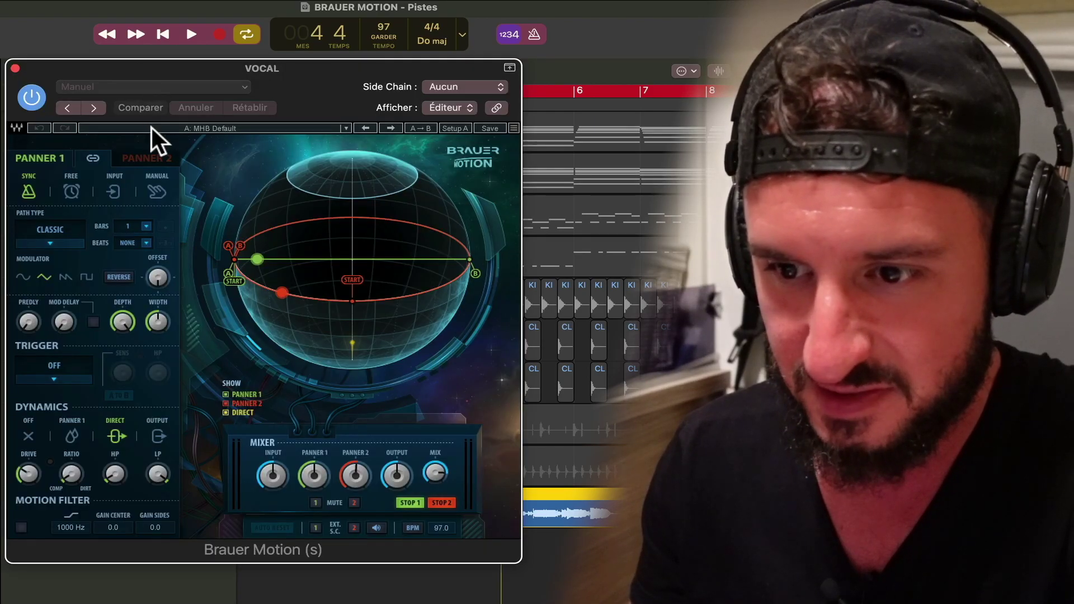
Step: Load the Wide Vocal Shudder preset on the VOCAL track and audition it, closing the plug-in window and stopping playback at the end
left_click(152, 127)
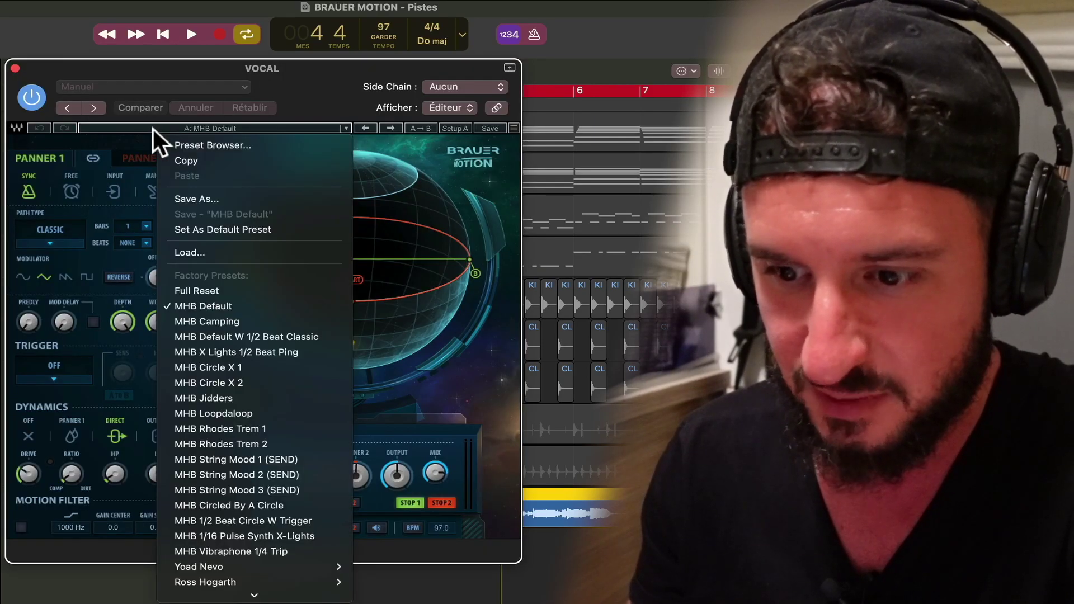
mouse_move(183, 495)
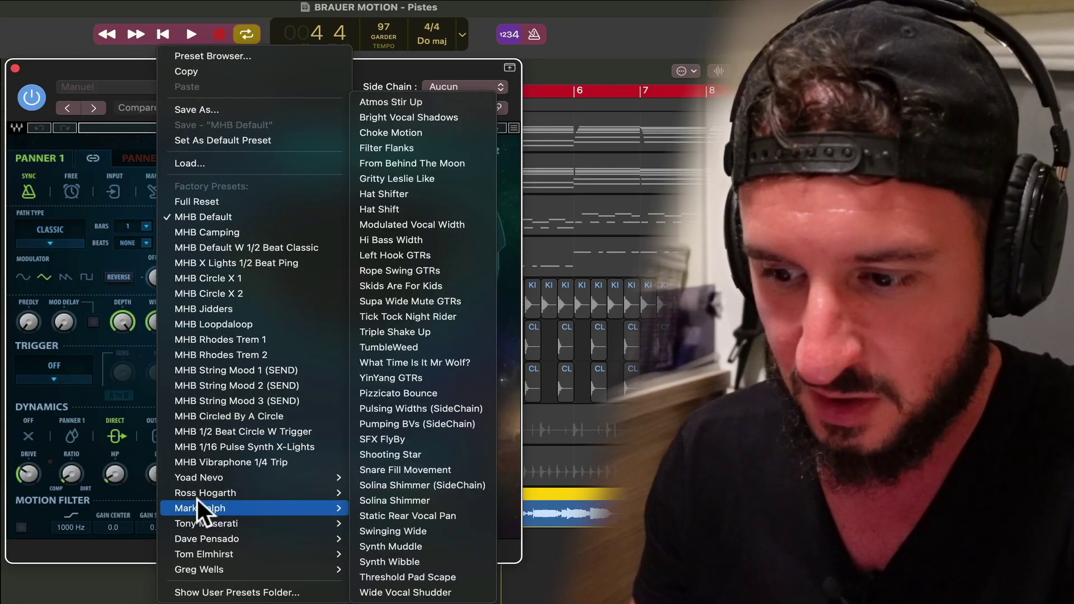
left_click(414, 587)
key("space")
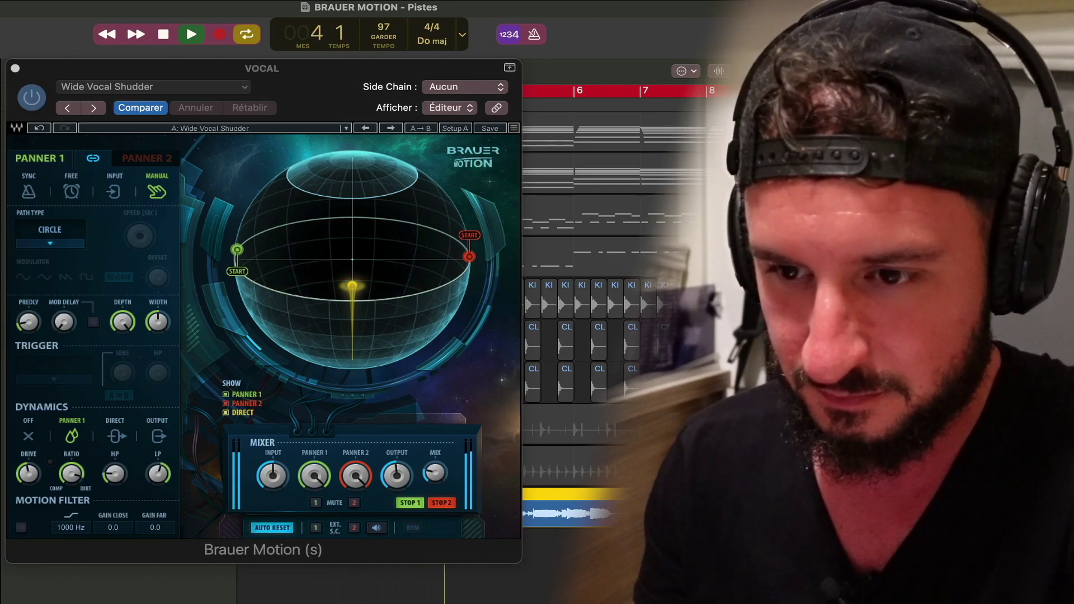
left_click(16, 69)
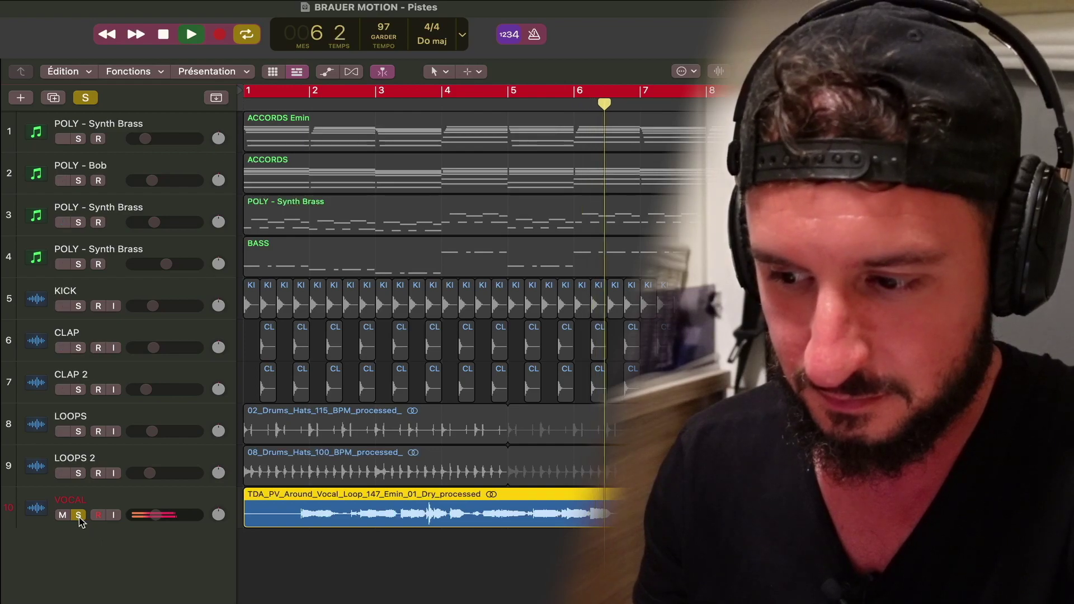
key("space")
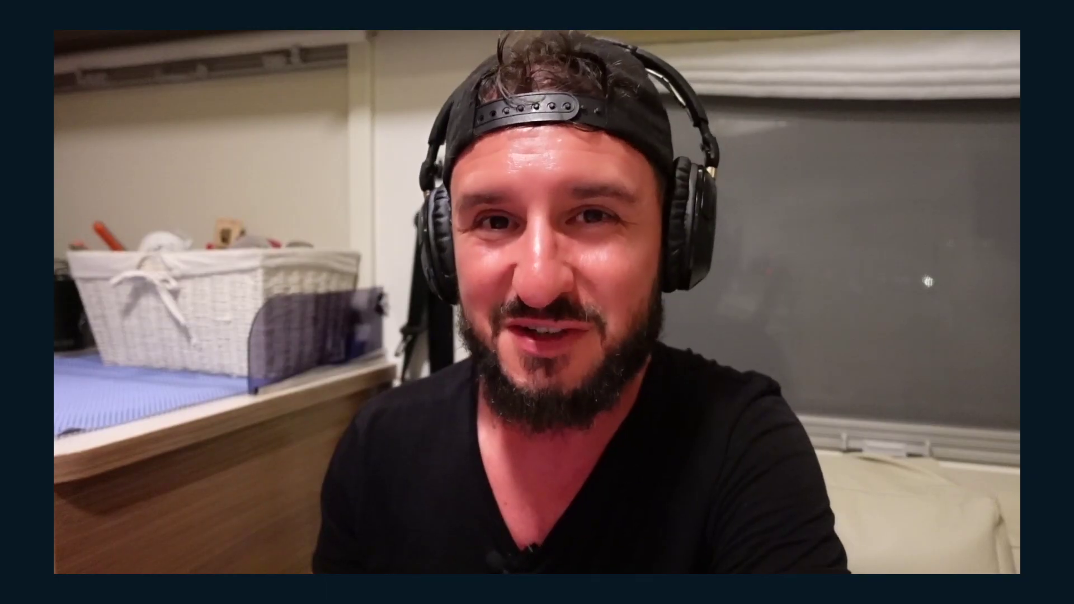